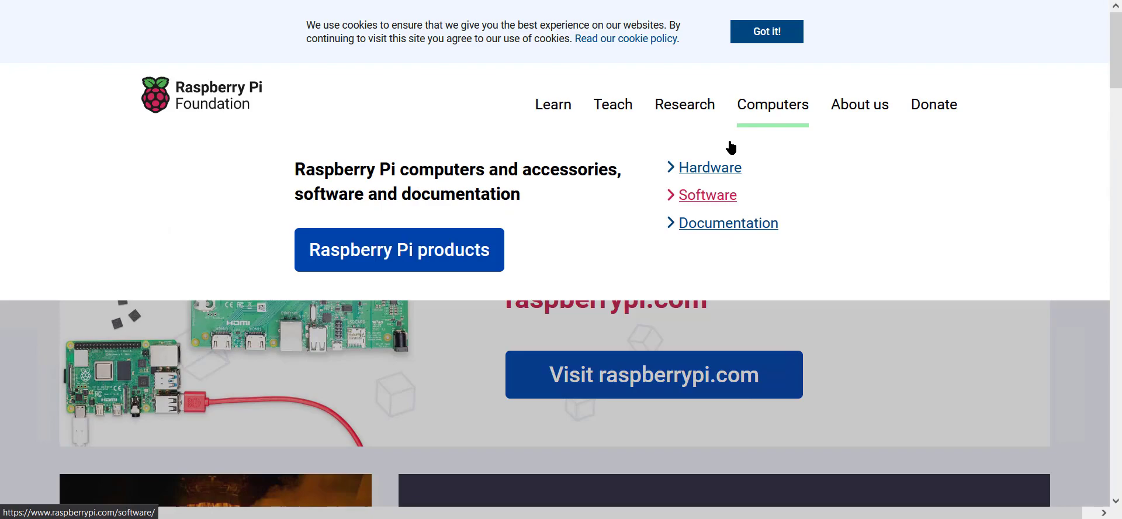
# Step: Open the Raspberry Pi OS software page and scroll to the Raspberry Pi Imager downloads
pyautogui.click(701, 200)
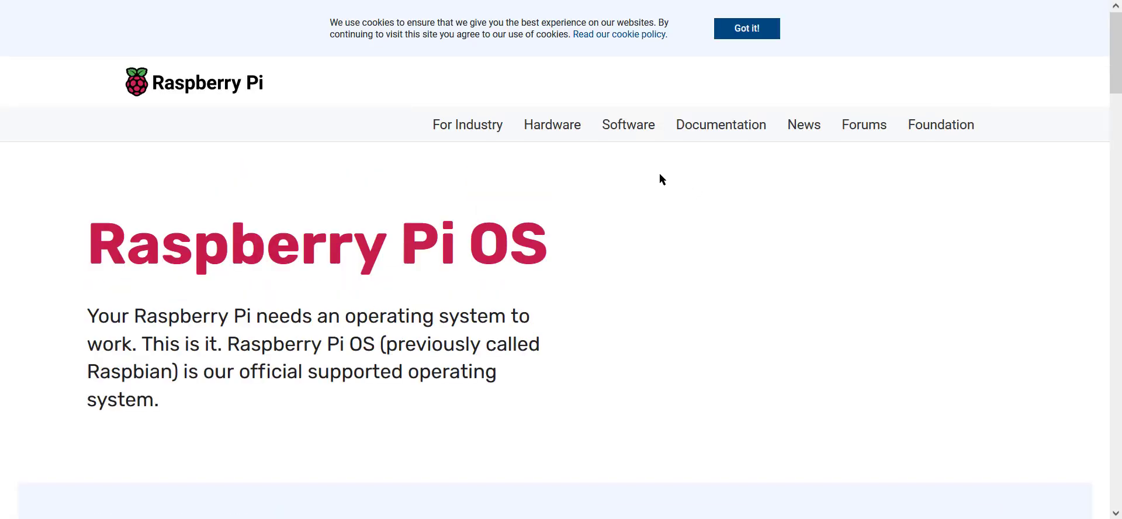
pyautogui.scroll(-9, 848, 194)
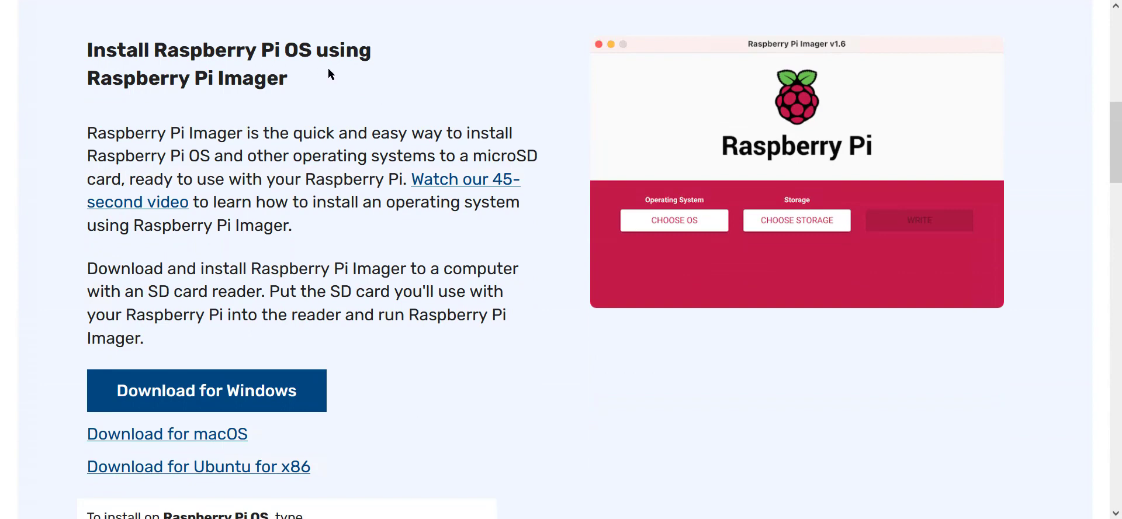
# Step: Download and save imager_1.6.2.exe, install Raspberry Pi Imager, and launch version 1.6.2
pyautogui.click(169, 406)
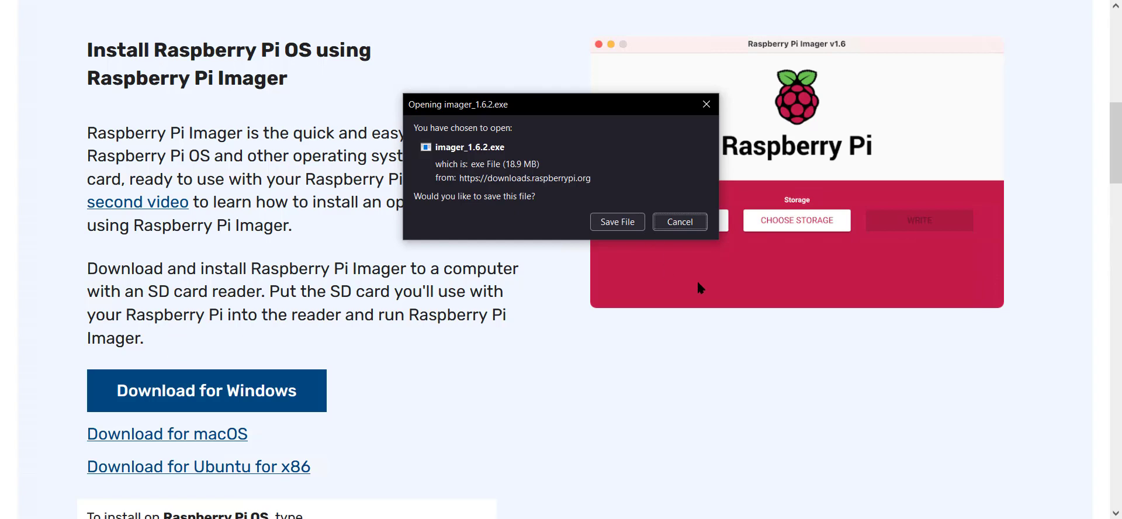
pyautogui.click(602, 222)
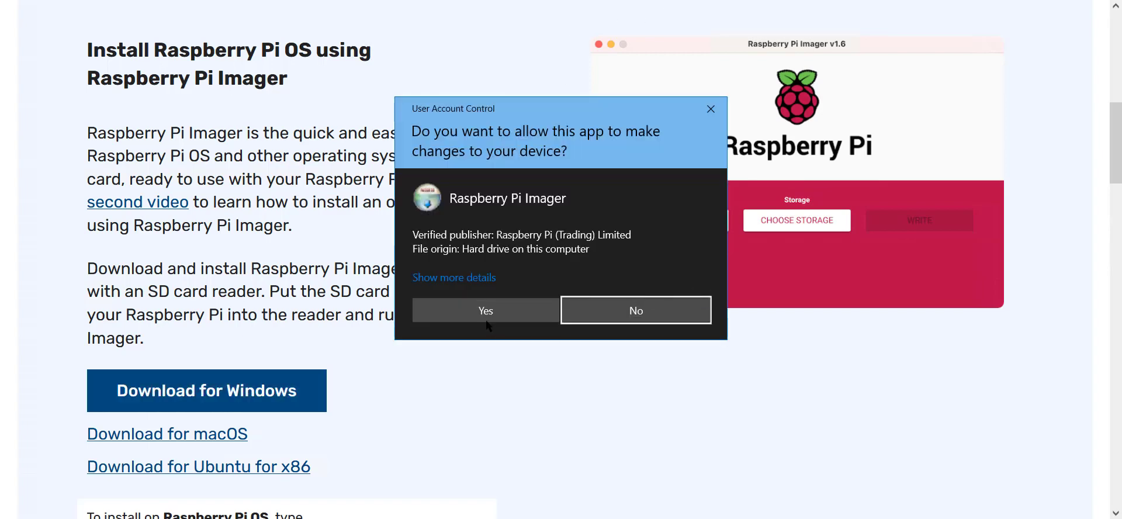
pyautogui.click(485, 316)
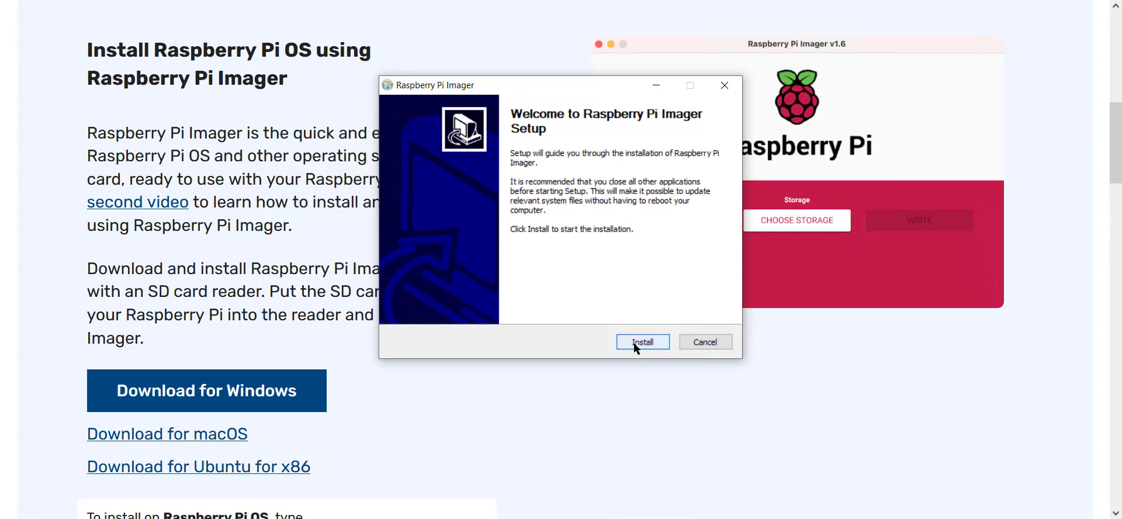
pyautogui.click(635, 342)
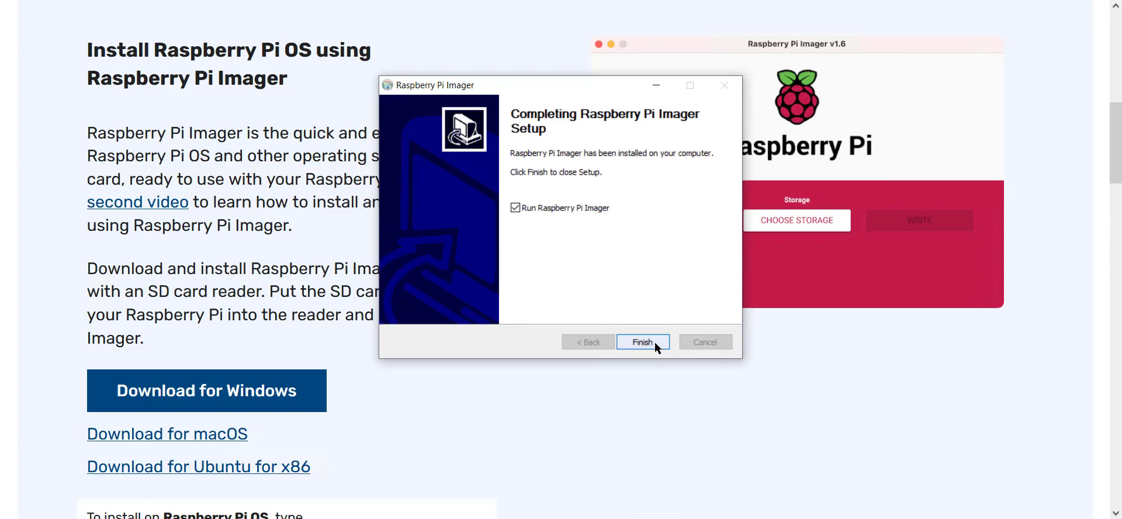
pyautogui.click(643, 342)
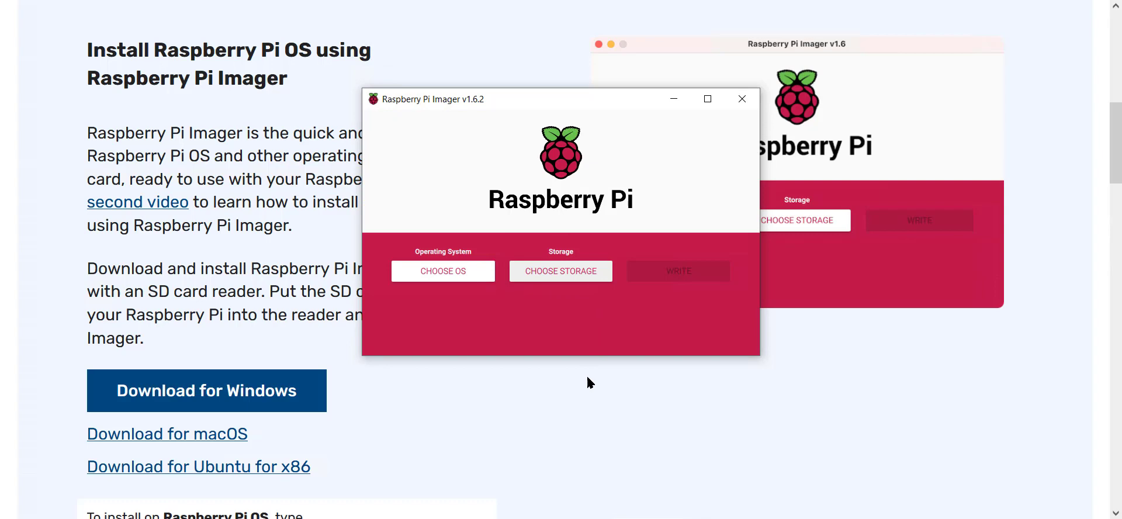
# Step: Write Raspberry Pi OS (32-bit) to the Mass Storage Device USB card, erasing its existing data
pyautogui.click(456, 281)
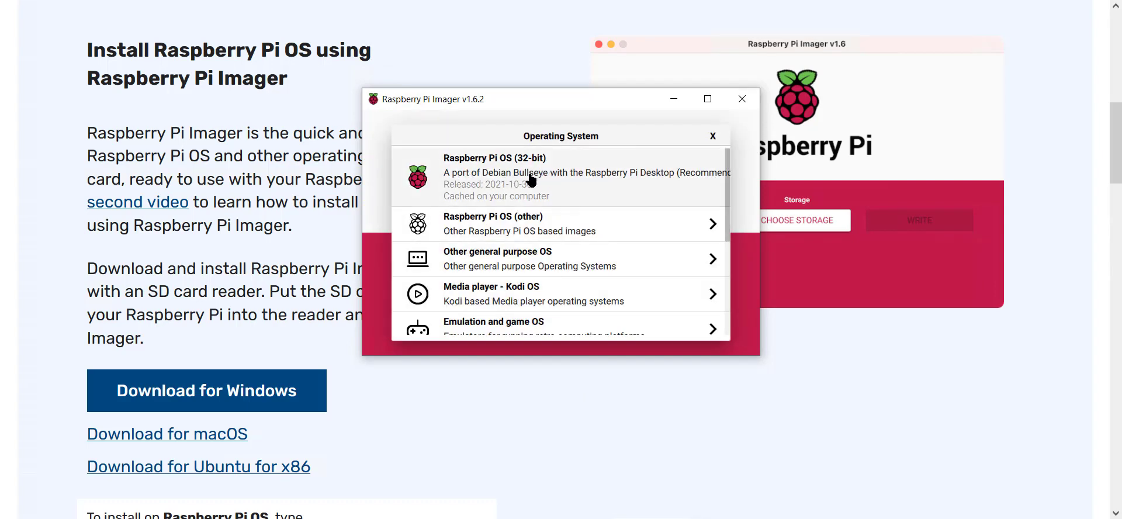
pyautogui.click(554, 177)
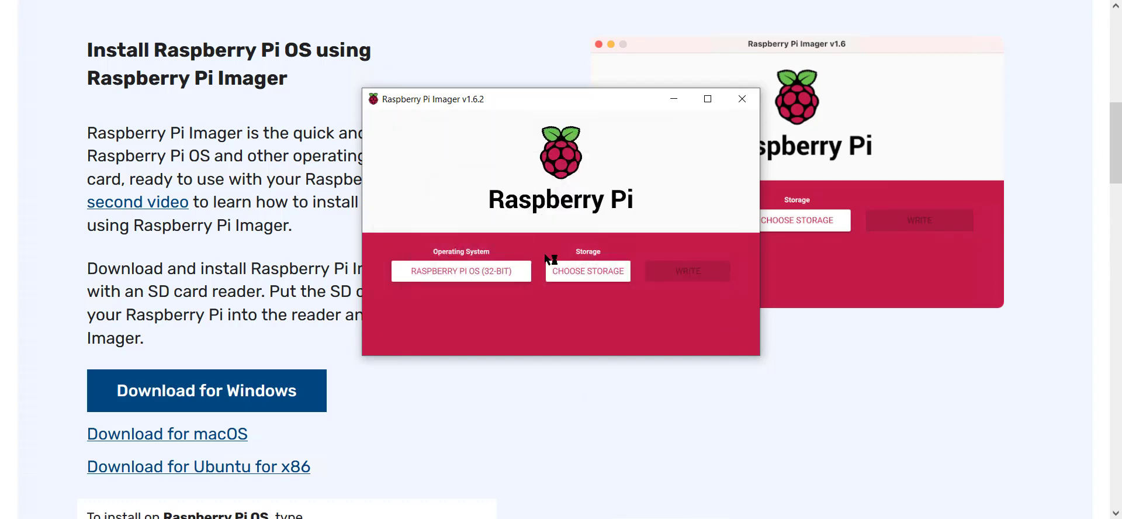
pyautogui.click(595, 274)
pyautogui.click(483, 176)
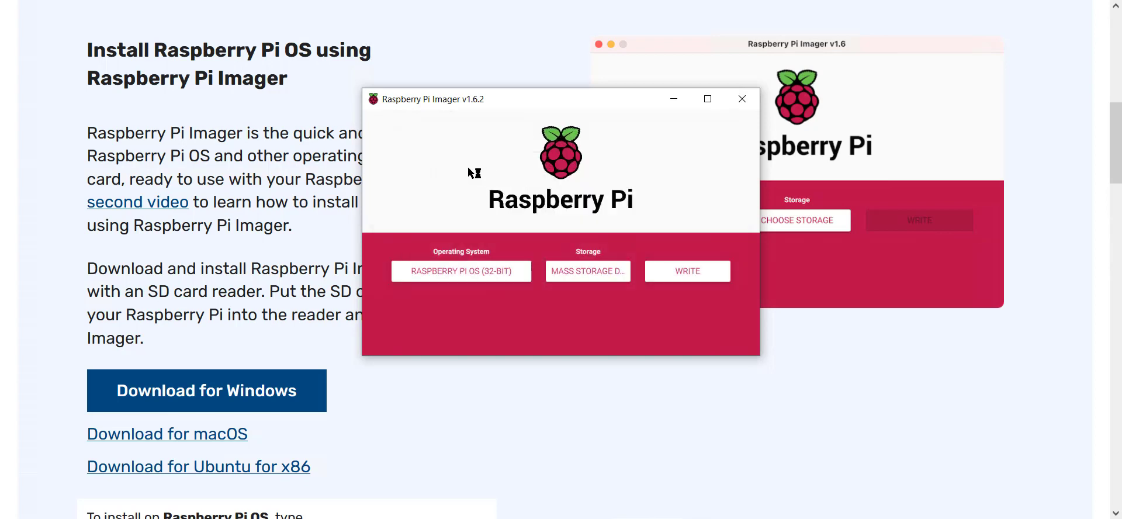
pyautogui.click(678, 284)
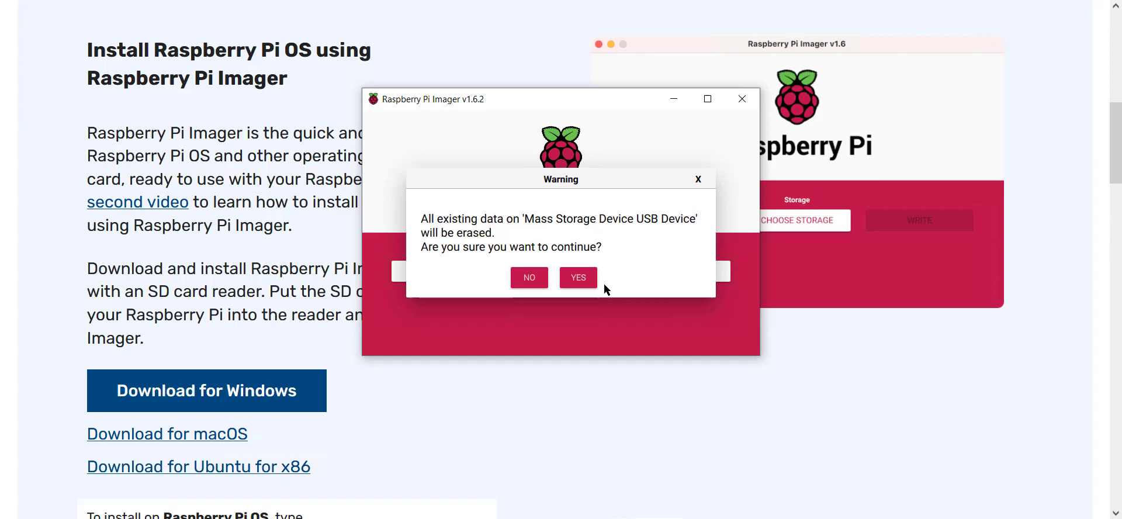
pyautogui.click(584, 282)
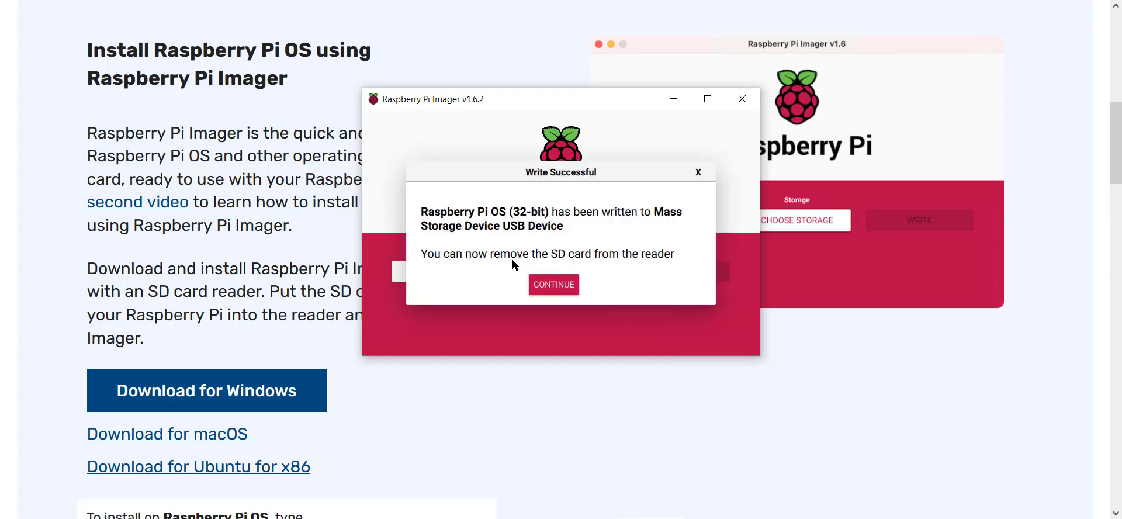
pyautogui.click(557, 287)
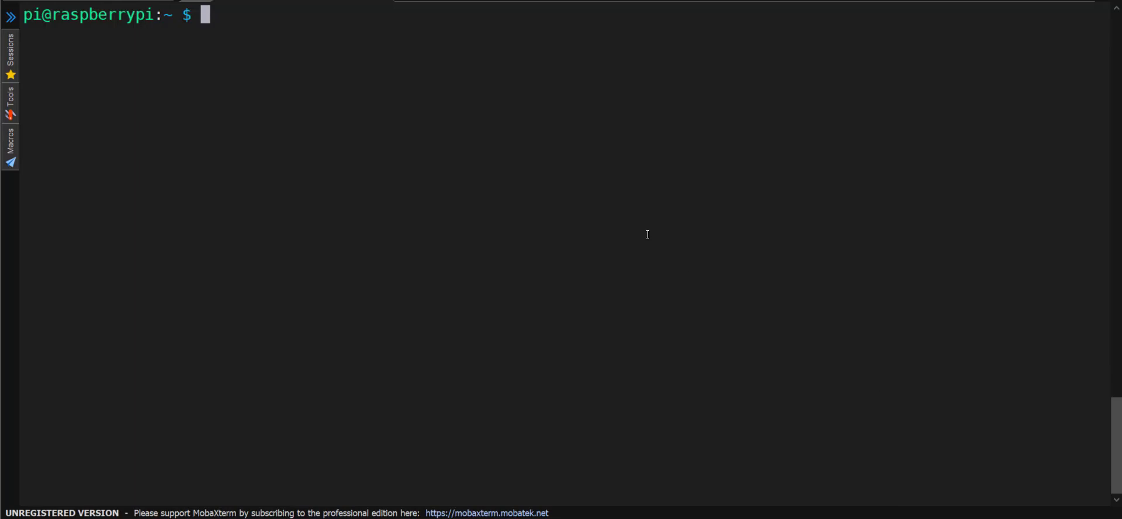
# Step: Open /boot/config.txt in vi with sudo vi /boot/config.txt
pyautogui.write('sup')
pyautogui.press('BackSpace')
pyautogui.write('do ')
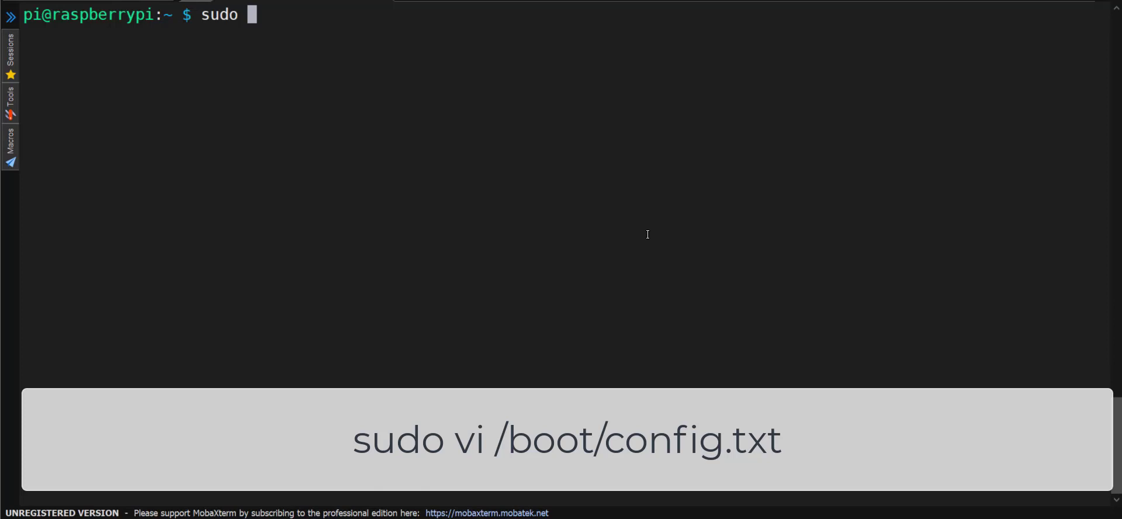
pyautogui.write('vi /boo')
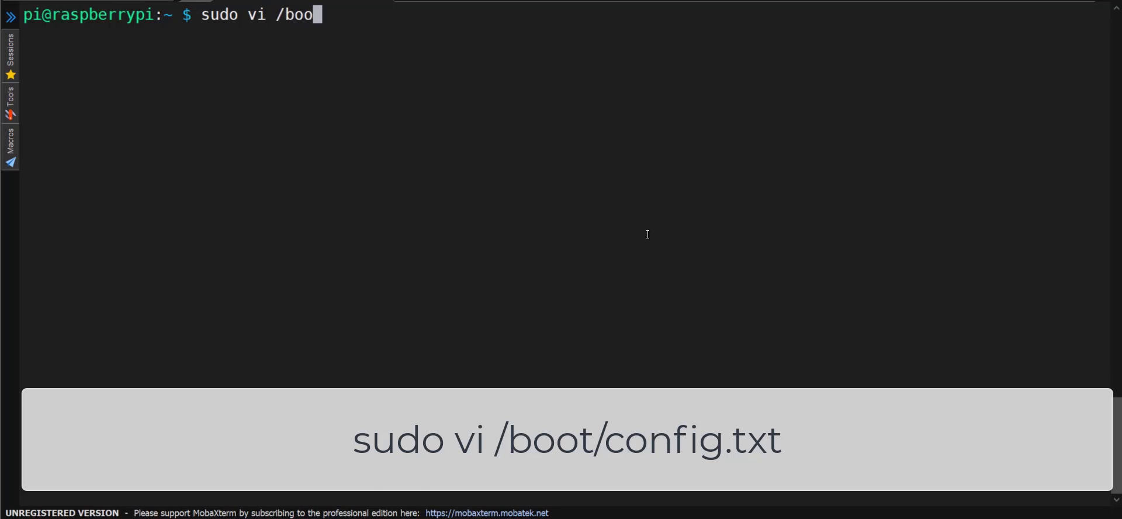
pyautogui.write('t/config')
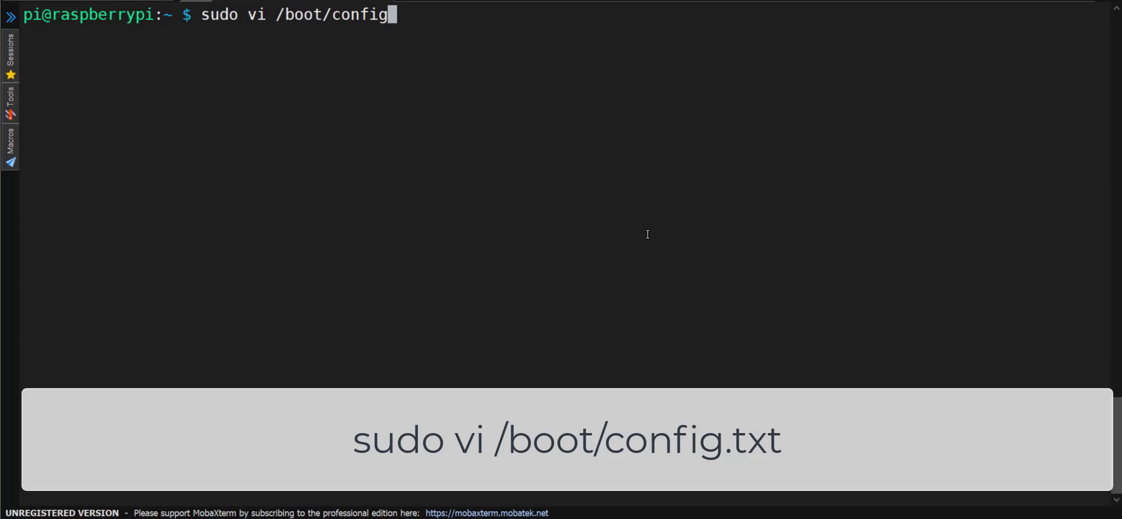
pyautogui.write('.txt')
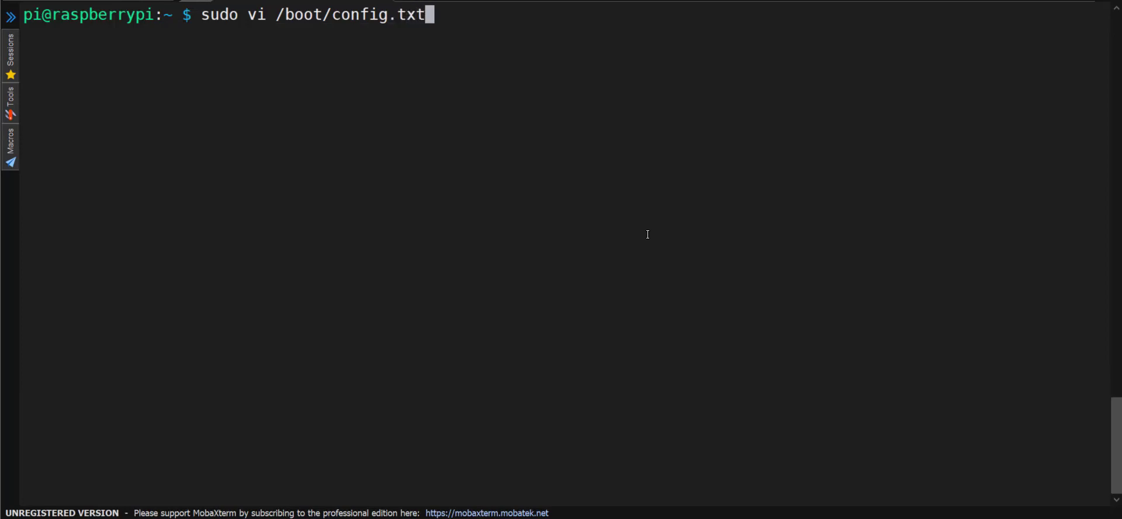
pyautogui.press('Return')
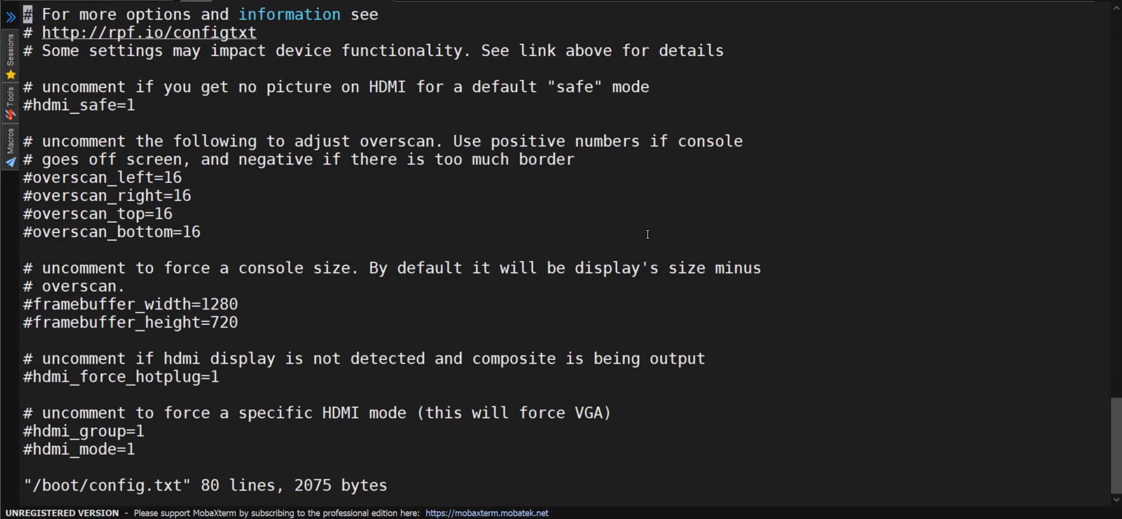
# Step: Start a new empty line below the file's final [all] section
pyautogui.press('Down')
pyautogui.press('Down')
pyautogui.press('Down')
pyautogui.press('Down')
pyautogui.press('Down')
pyautogui.press('Down')
pyautogui.press('Down')
pyautogui.press('Down')
pyautogui.press('Down')
pyautogui.press('Down')
pyautogui.press('Down')
pyautogui.press('Down')
pyautogui.press('Down')
pyautogui.press('Down')
pyautogui.press('Down')
pyautogui.press('Down')
pyautogui.press('Down')
pyautogui.press('Down')
pyautogui.press('Down')
pyautogui.press('Down')
pyautogui.press('Down')
pyautogui.press('Down')
pyautogui.press('Down')
pyautogui.press('Down')
pyautogui.press('Down')
pyautogui.press('Down')
pyautogui.press('Down')
pyautogui.press('Down')
pyautogui.press('Down')
pyautogui.press('Down')
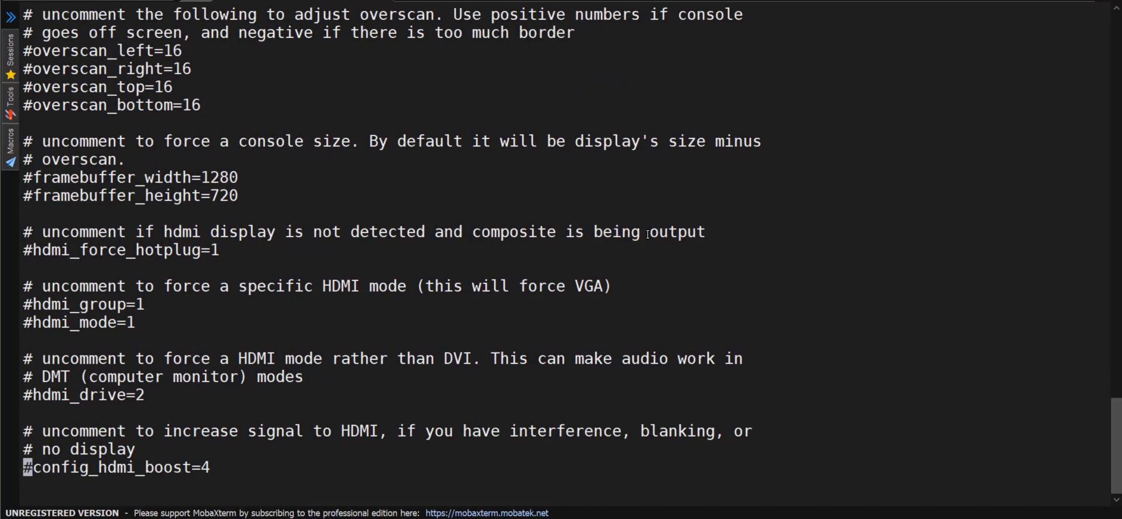
pyautogui.press('Down')
pyautogui.press('Down')
pyautogui.press('Down')
pyautogui.press('Down')
pyautogui.press('Down')
pyautogui.press('Down')
pyautogui.press('Down')
pyautogui.press('Down')
pyautogui.press('Down')
pyautogui.press('Down')
pyautogui.press('Down')
pyautogui.press('Down')
pyautogui.press('Down')
pyautogui.press('Down')
pyautogui.press('Down')
pyautogui.press('Down')
pyautogui.press('Down')
pyautogui.press('Down')
pyautogui.press('Down')
pyautogui.press('Down')
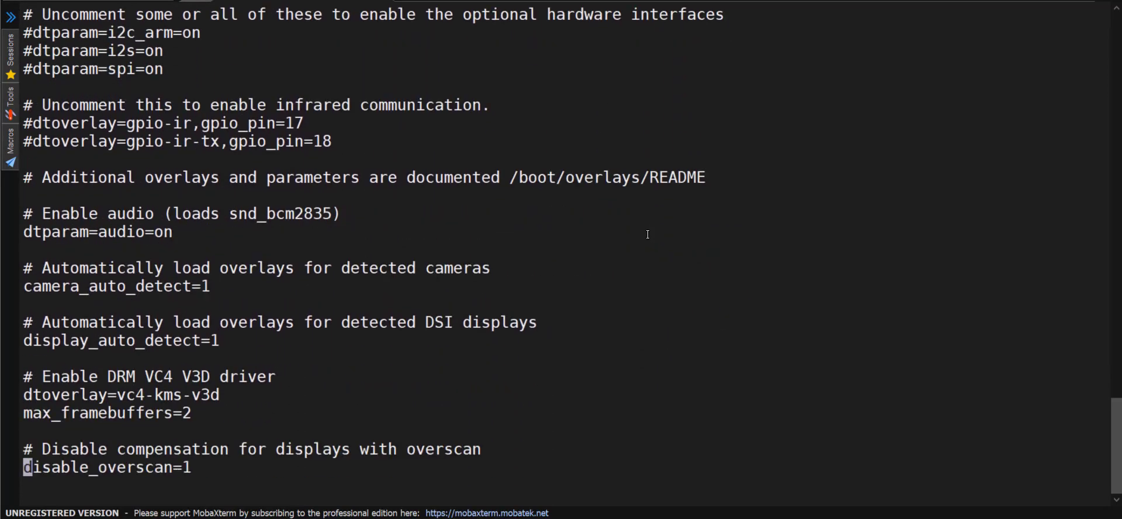
pyautogui.press('Up')
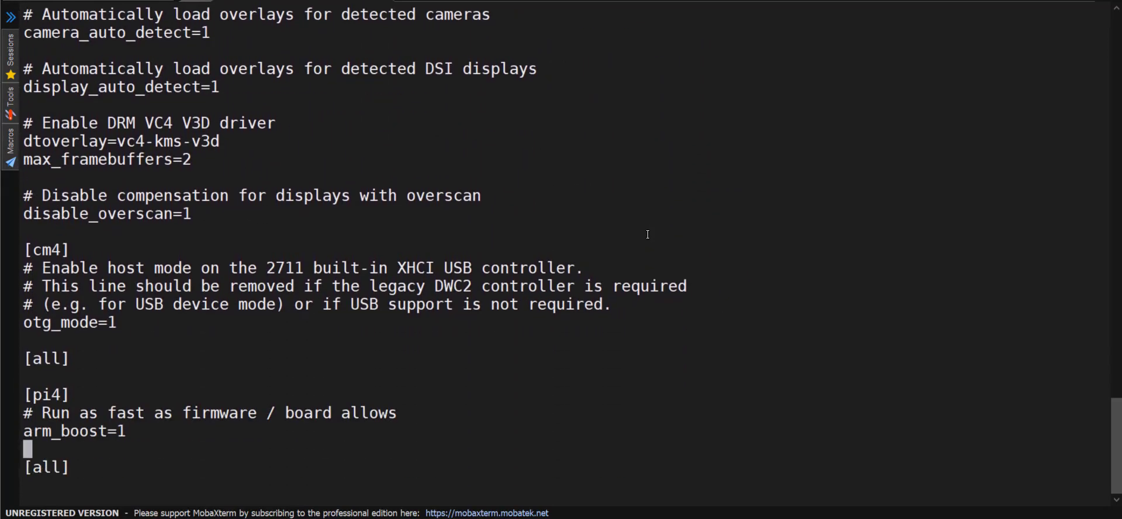
pyautogui.press('Down')
pyautogui.press('Right')
pyautogui.press('Right')
pyautogui.press('Right')
pyautogui.press('Right')
pyautogui.press('Right')
pyautogui.press('Return')
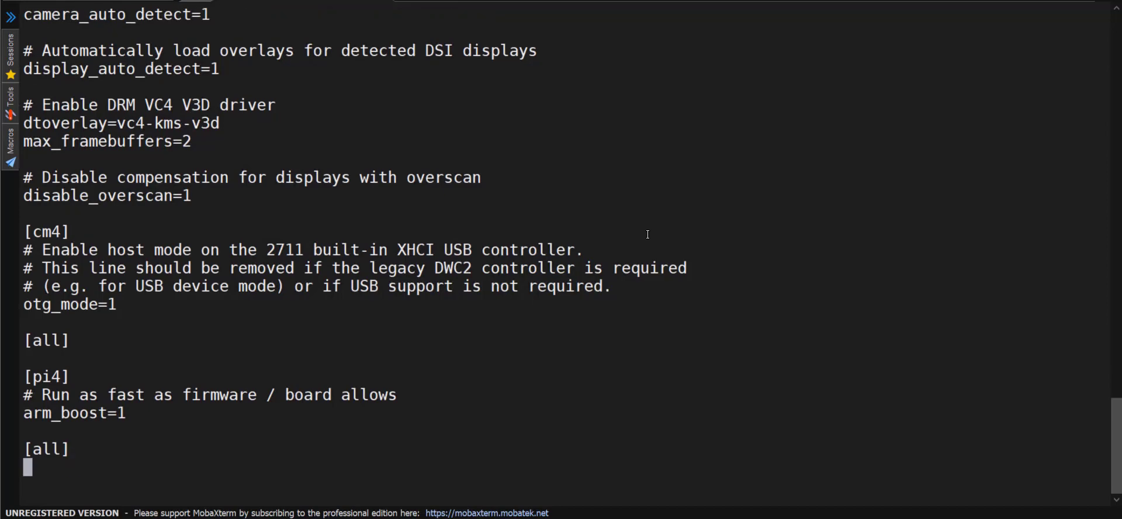
# Step: Add gpu_mem=256 and disable_overscan=1 on separate lines under the final [all]
pyautogui.write('gpu')
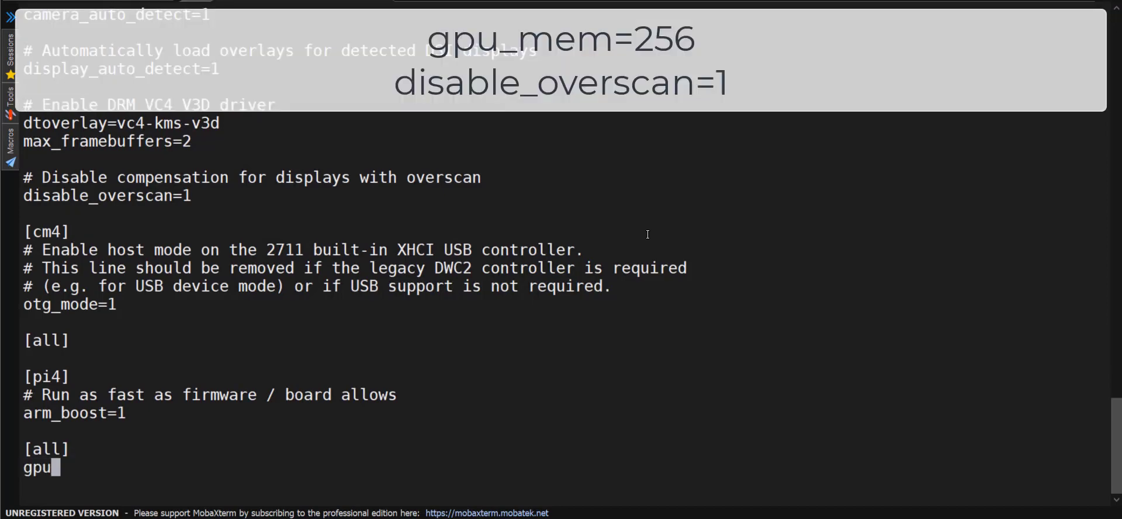
pyautogui.write('_mem')
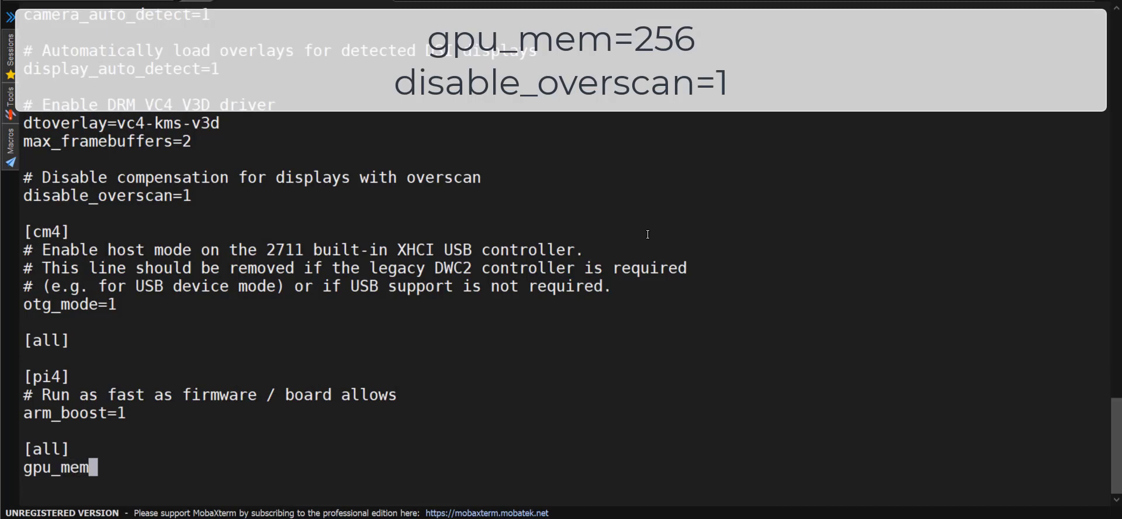
pyautogui.write('=256')
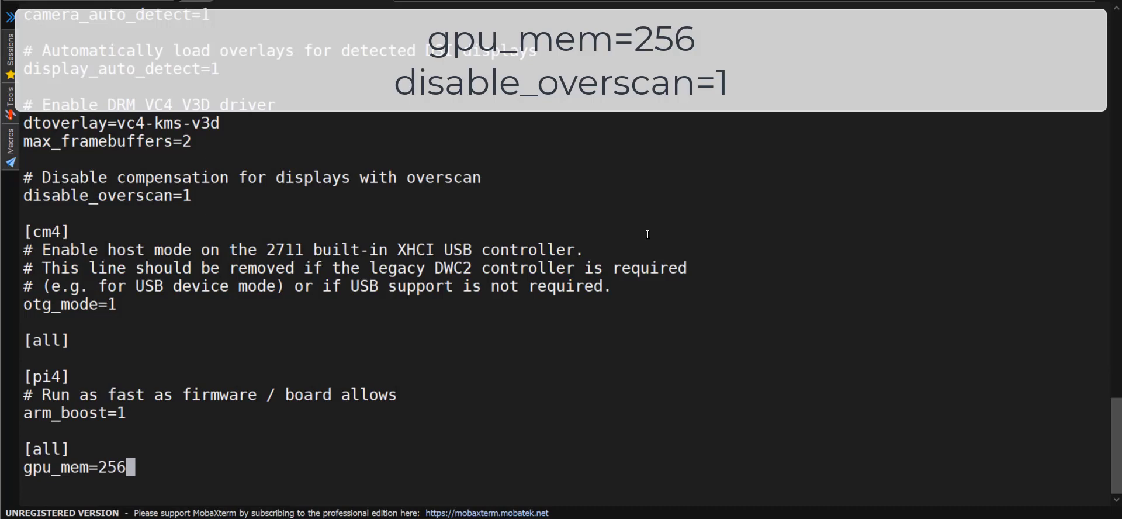
pyautogui.press('Return')
pyautogui.write('di')
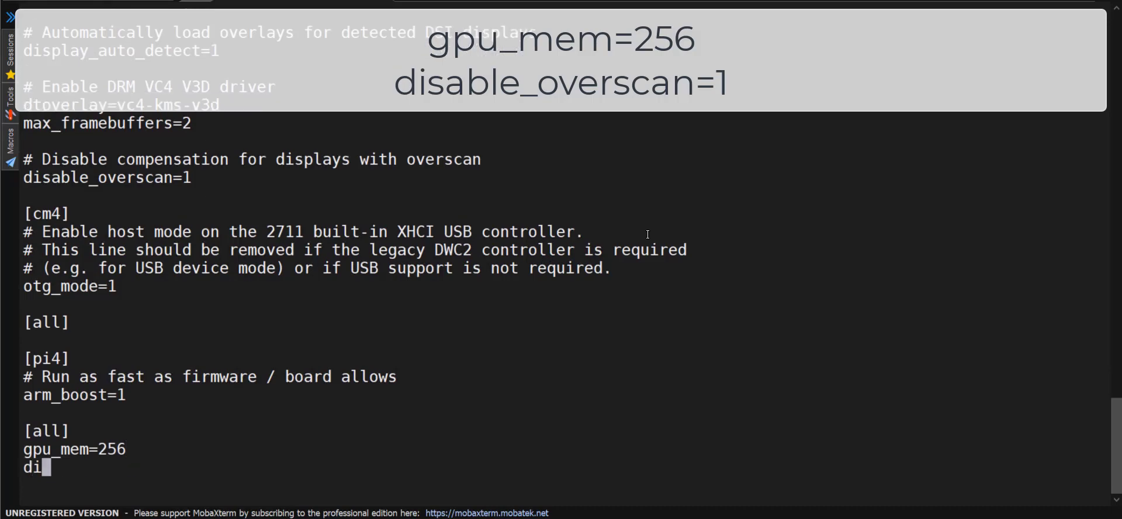
pyautogui.write('sable_')
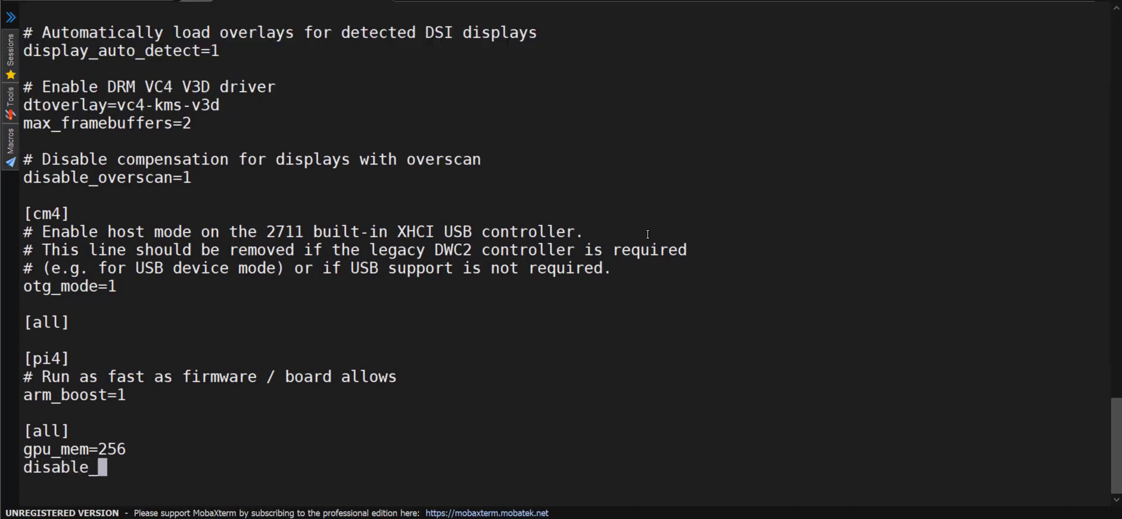
pyautogui.write('overs')
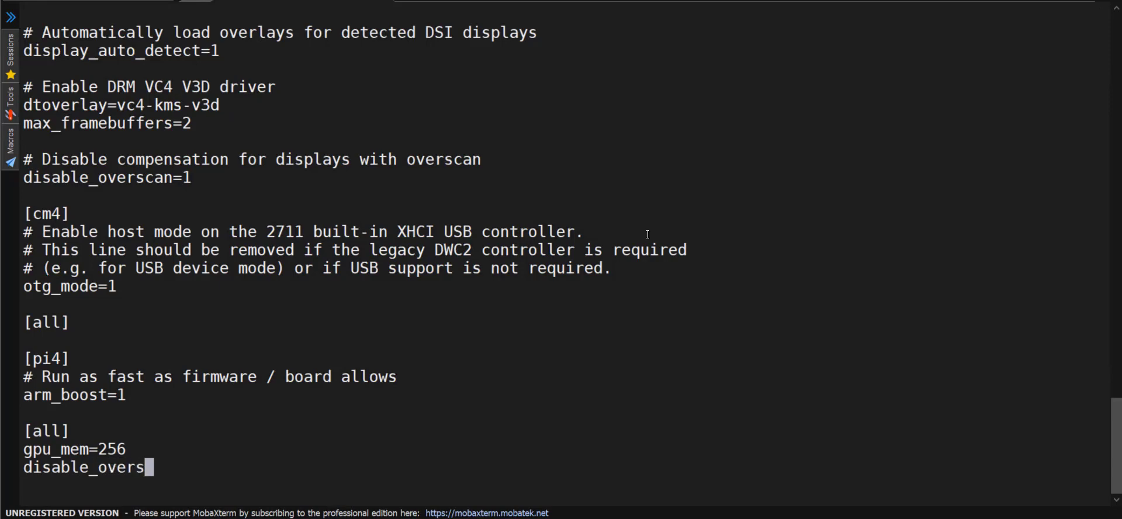
pyautogui.write('can=1')
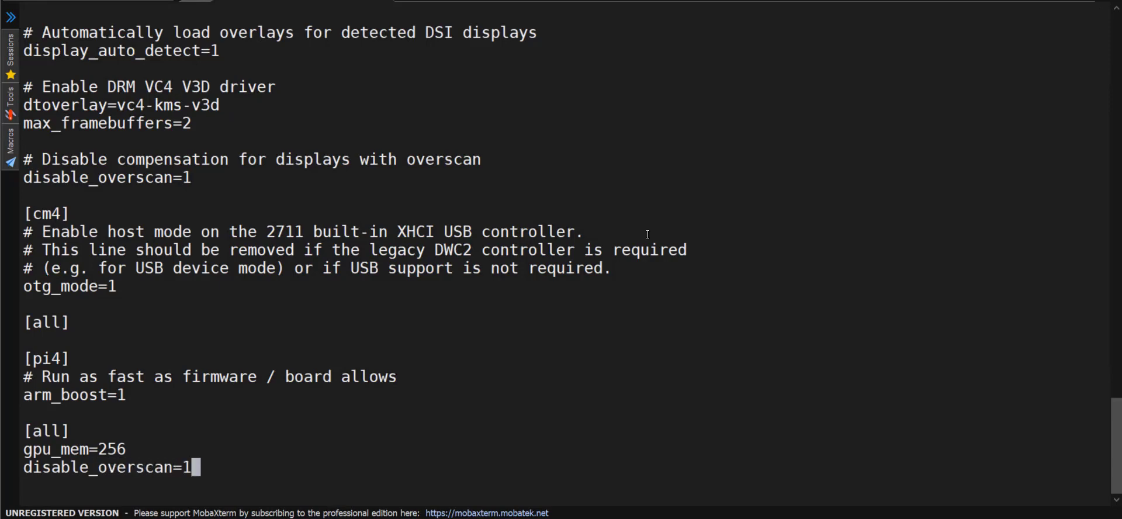
pyautogui.press('Escape')
# Step: Search the file for fkms, then dtov, to reach the dtoverlay=vc4-kms-v3d line
pyautogui.press('/')
pyautogui.write('fkms')
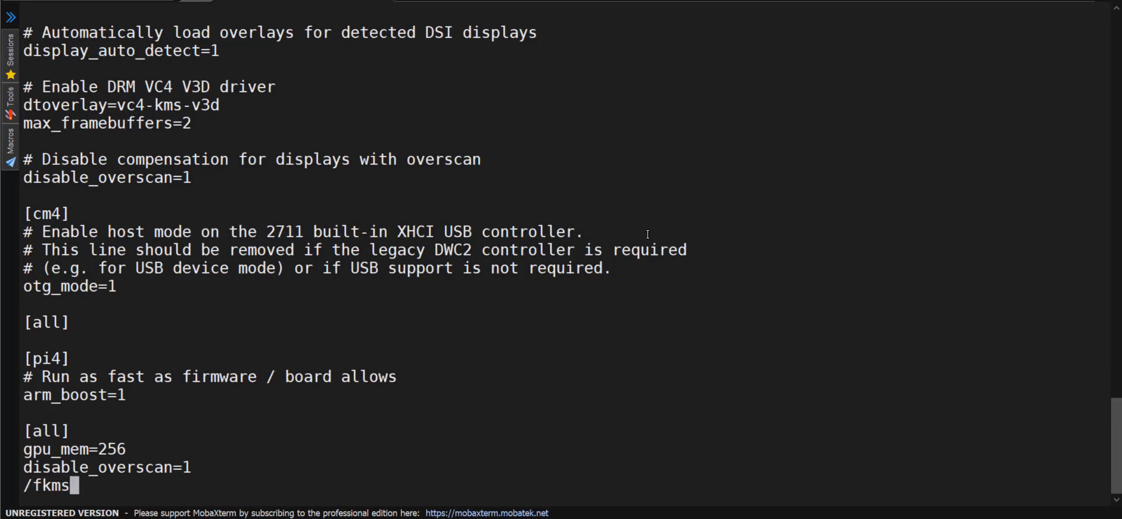
pyautogui.press('Return')
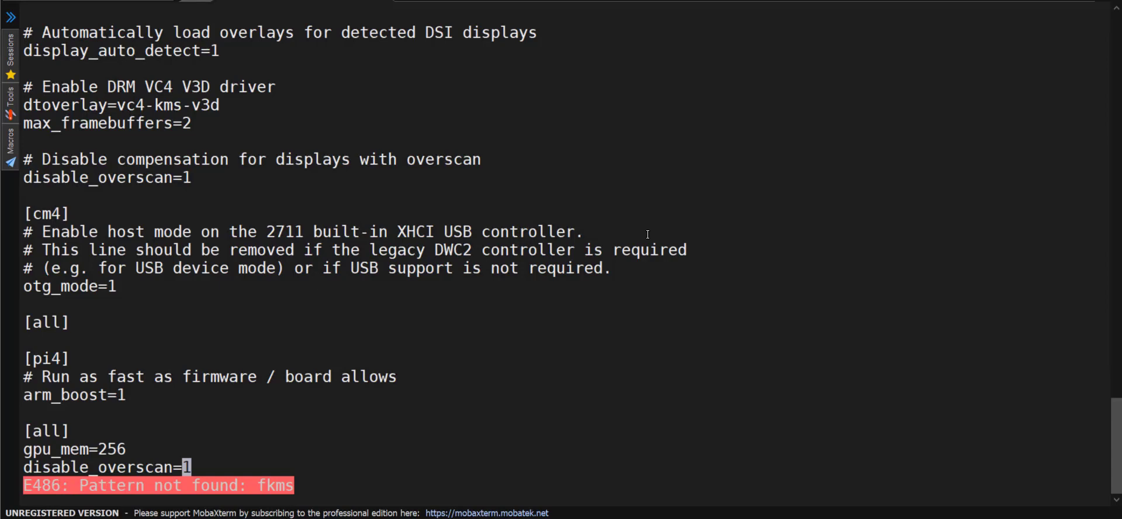
pyautogui.press('h')
pyautogui.press('/')
pyautogui.write('dtov')
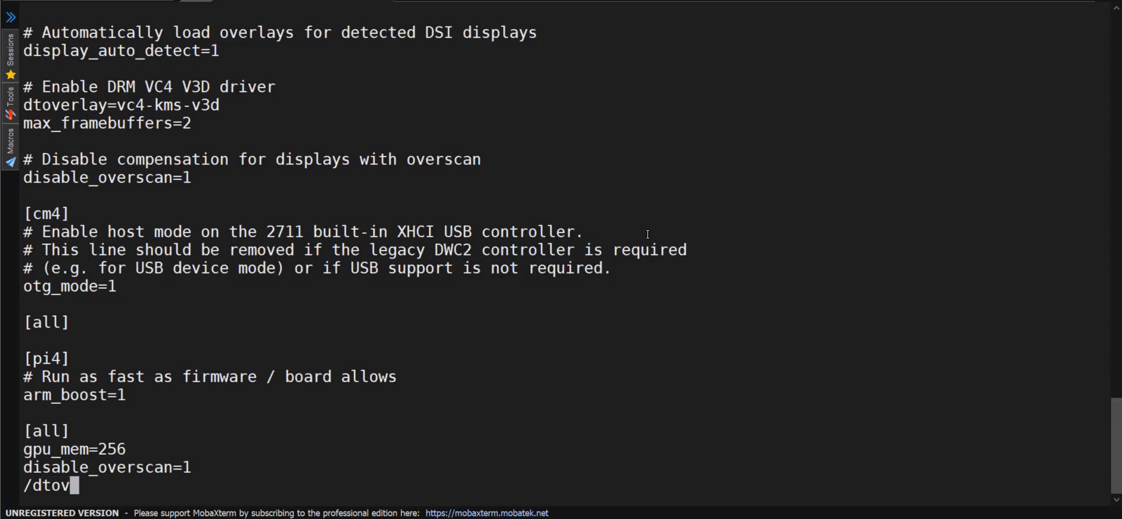
pyautogui.press('Return')
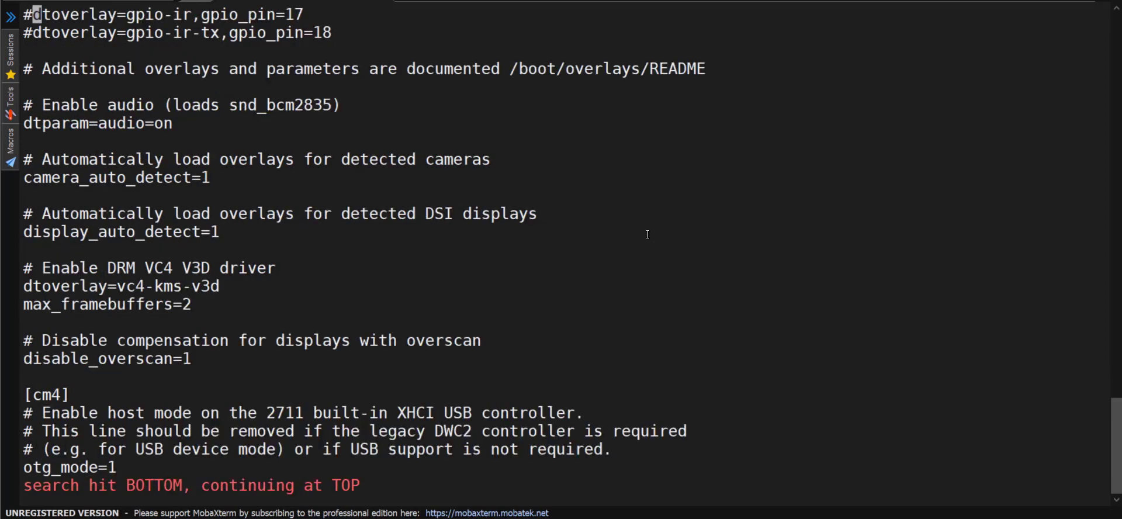
pyautogui.press('n')
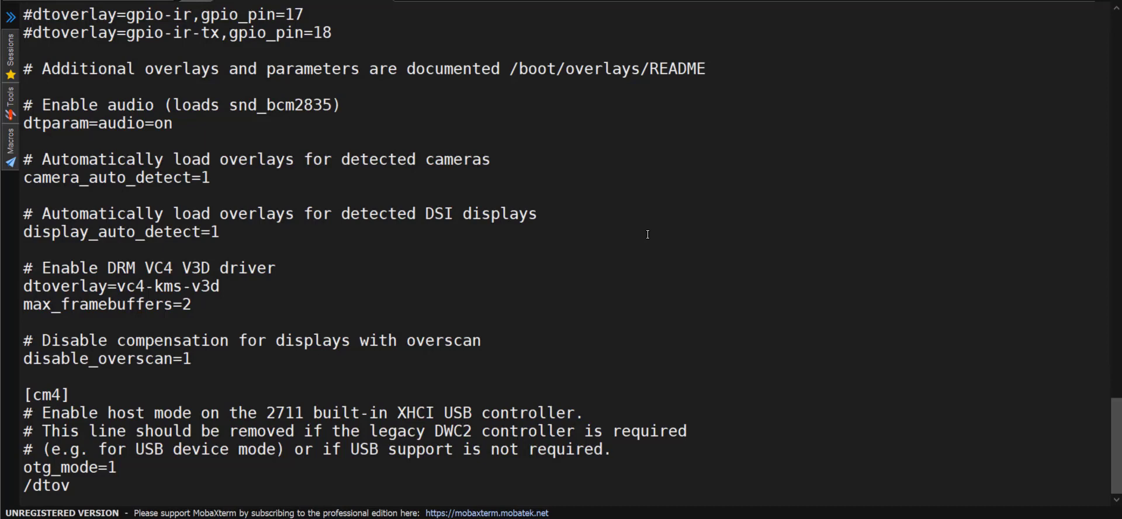
pyautogui.press('n')
pyautogui.write('n')
pyautogui.write('/dtov')
pyautogui.press('Return')
pyautogui.press('n')
# Step: Remove a stray 3, comment out dtoverlay=vc4-kms-v3d with #, and save with :wq
pyautogui.write('i3')
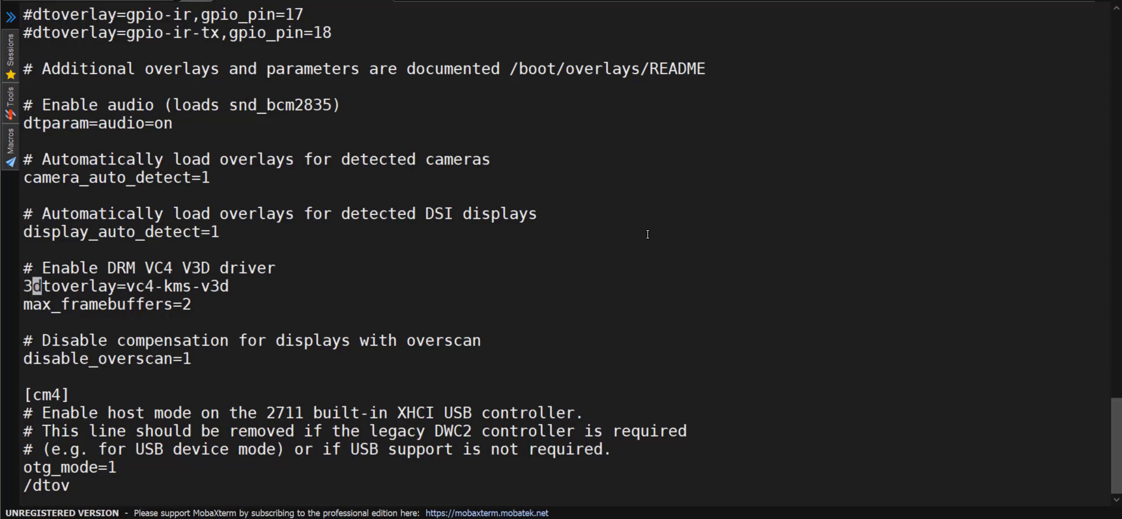
pyautogui.press('Escape')
pyautogui.press('x')
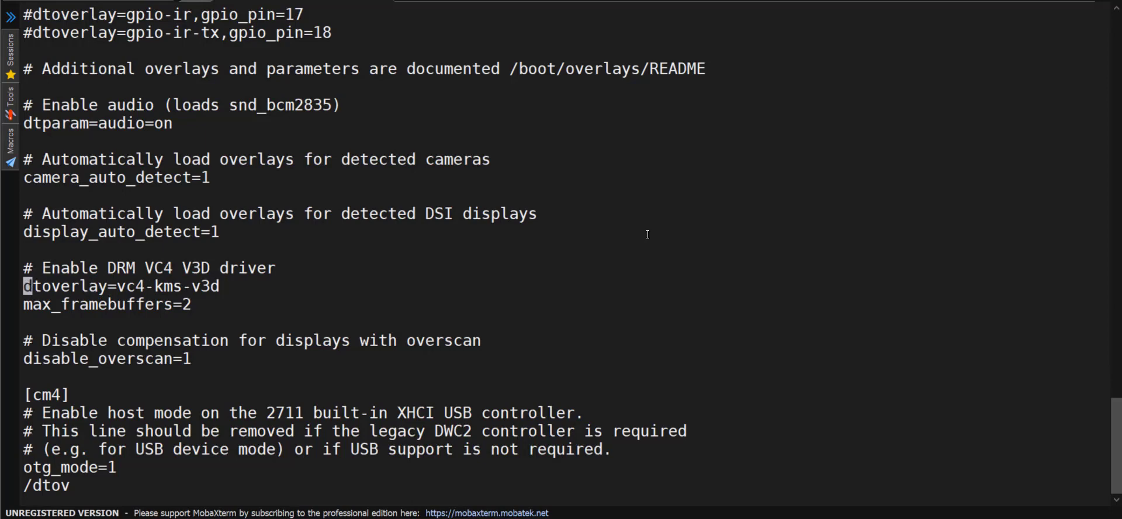
pyautogui.press('r')
pyautogui.press('#')
pyautogui.write(':wq')
pyautogui.press('Return')
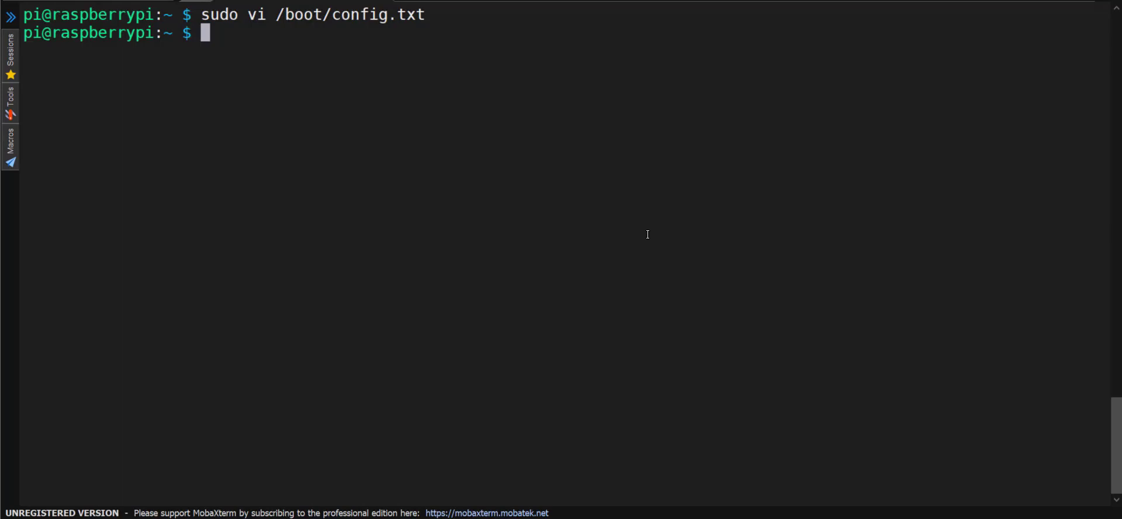
# Step: Clone camplayer's Camplayer_1.0 branch from GitHub and run sudo sh ./camplayer/install.sh
pyautogui.write('git clone ')
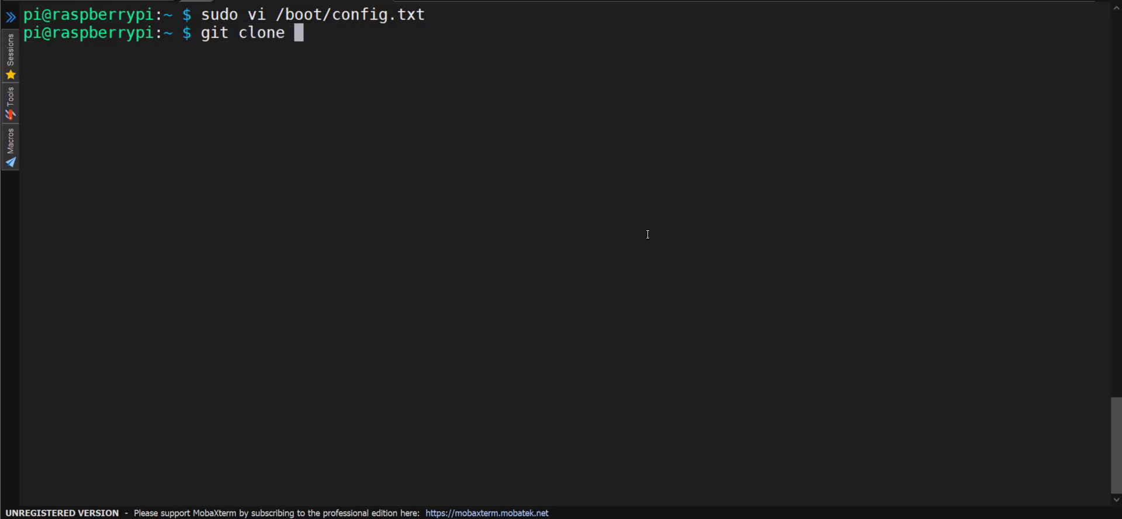
pyautogui.write('-b Camplayer_')
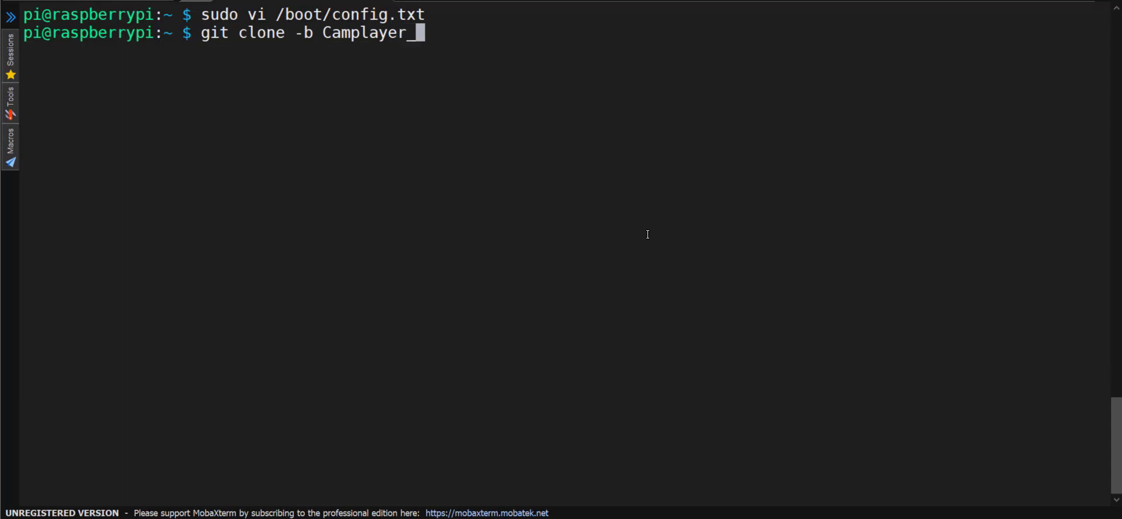
pyautogui.write('1.0 htt')
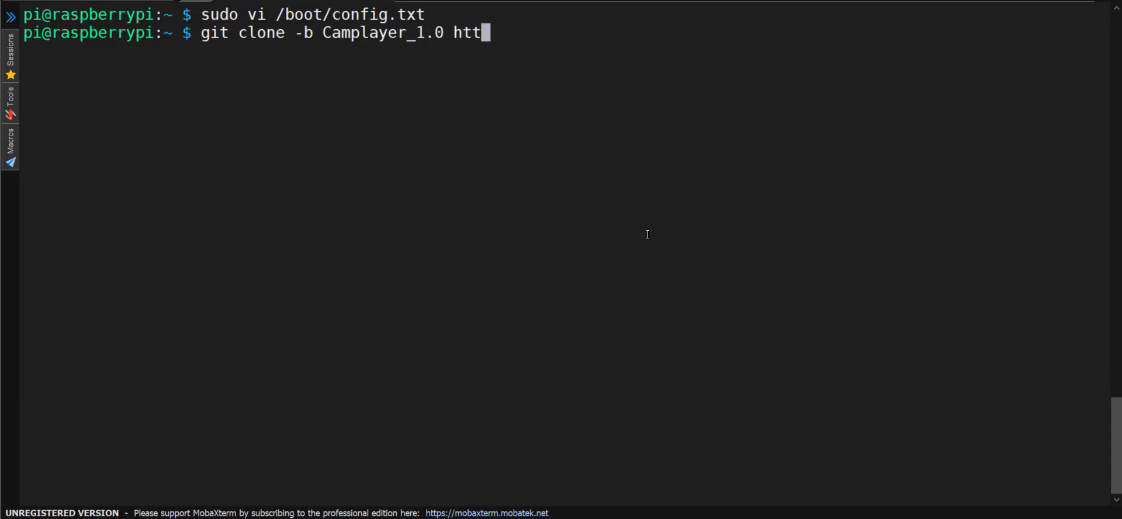
pyautogui.write('ps://github.com/raspicamplayer/camplayer.git')
pyautogui.press('Return')
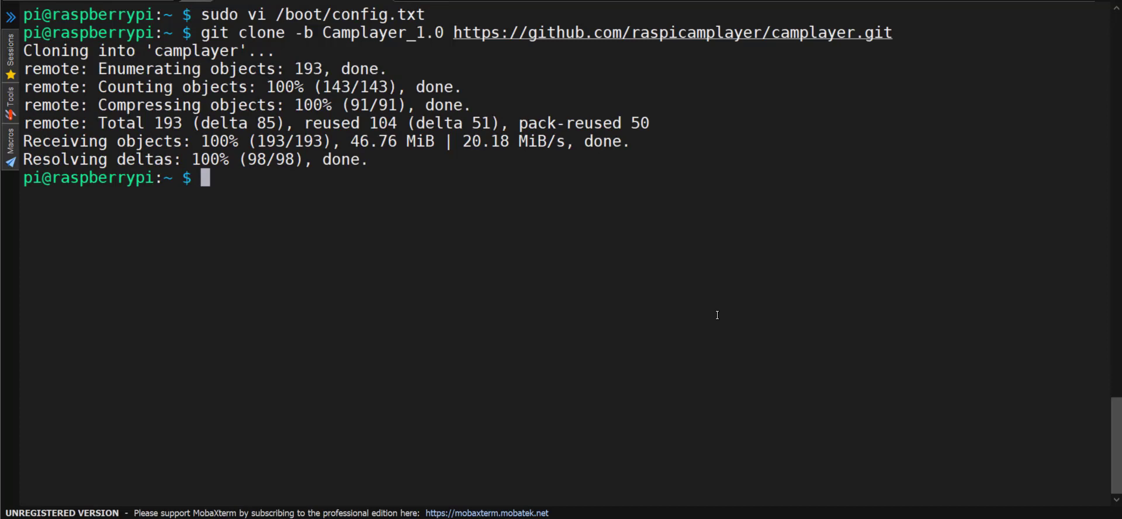
pyautogui.write('sudo sh ./c')
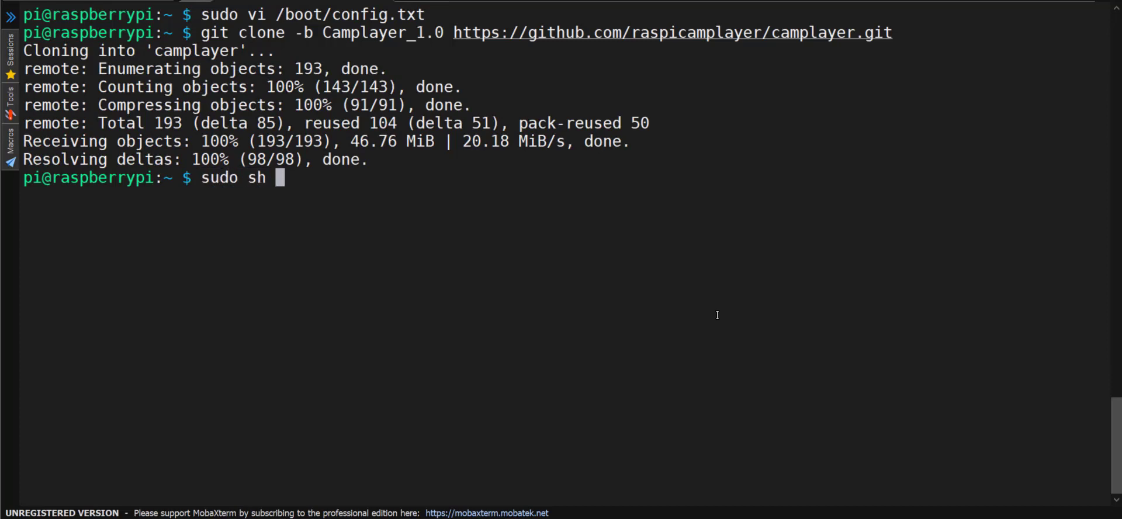
pyautogui.write('amp')
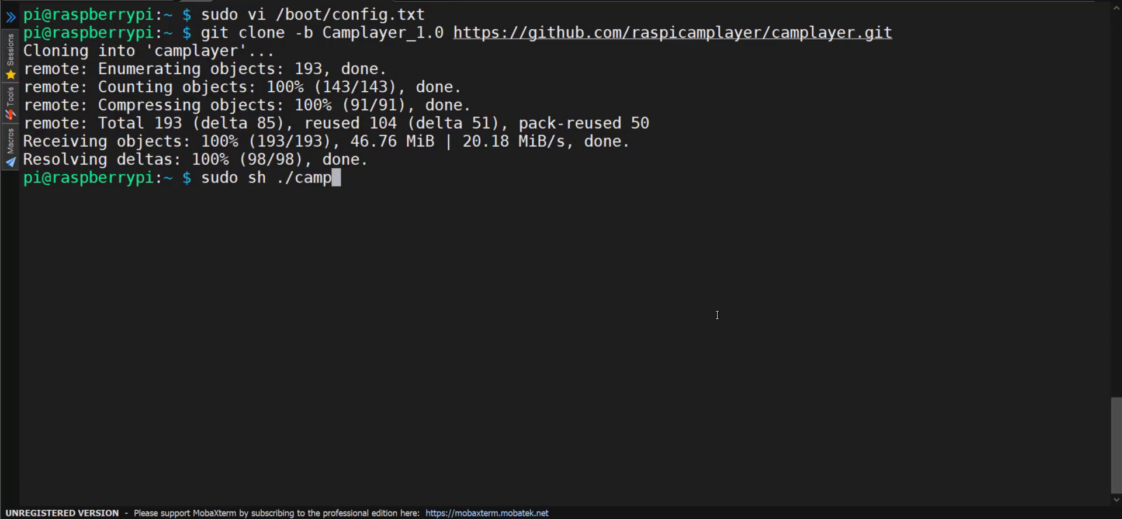
pyautogui.write('layer/install.sh')
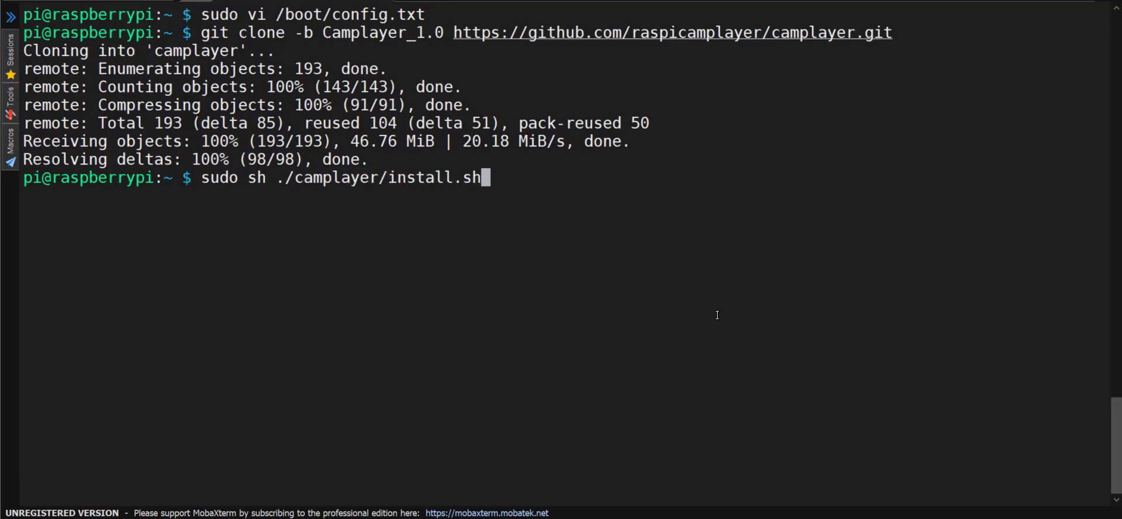
pyautogui.press('Return')
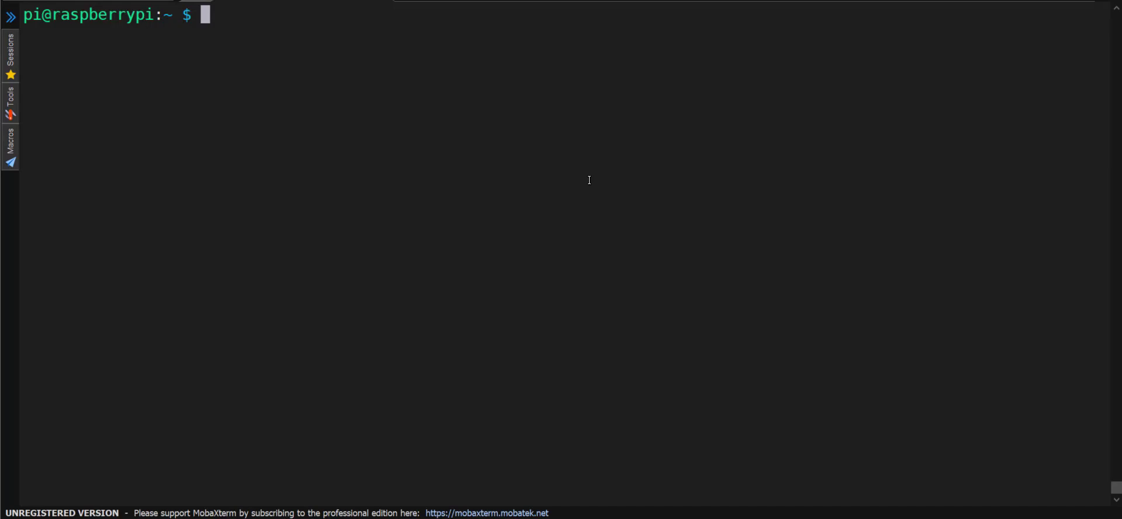
# Step: Run camplayer --demo, watch it log DBus errors and a BROKEN stream, then stop it
pyautogui.write('camplayer --demo')
pyautogui.press('Return')
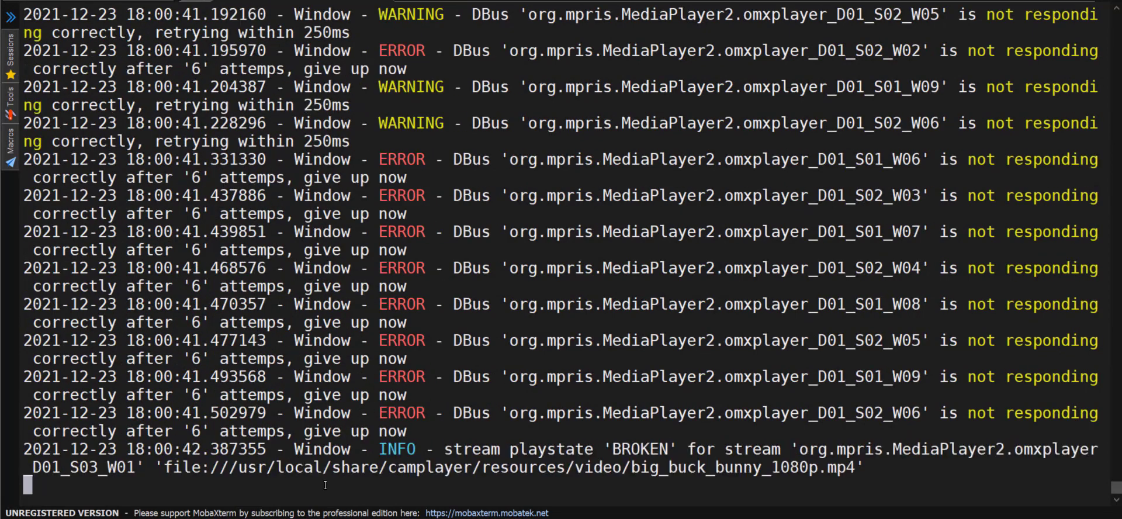
pyautogui.hotkey('ctrl', 'c')
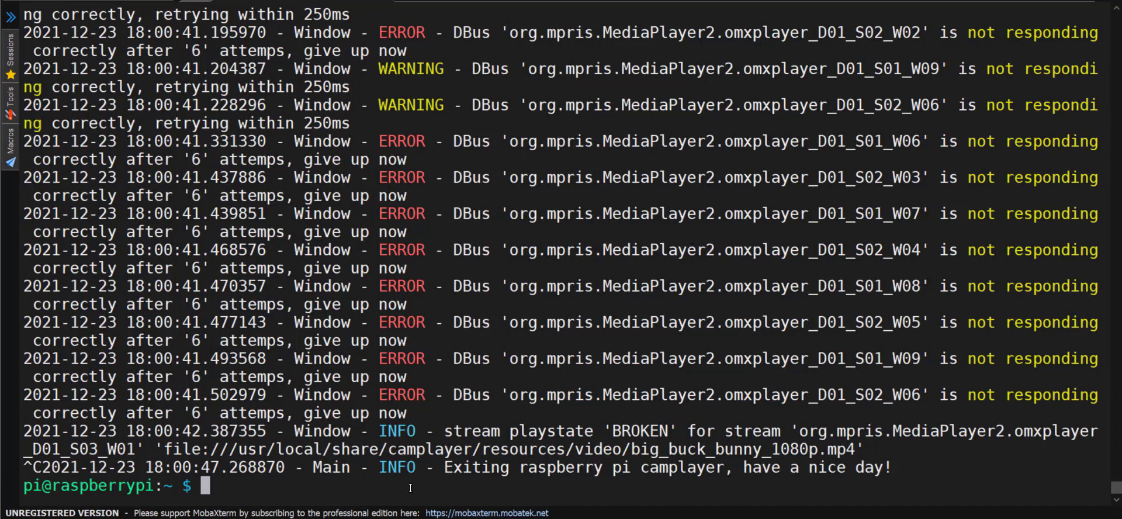
# Step: Change directory to /usr/lib/arm-linux-gnueabihf, using Tab to complete the folder name
pyautogui.write('cd /us')
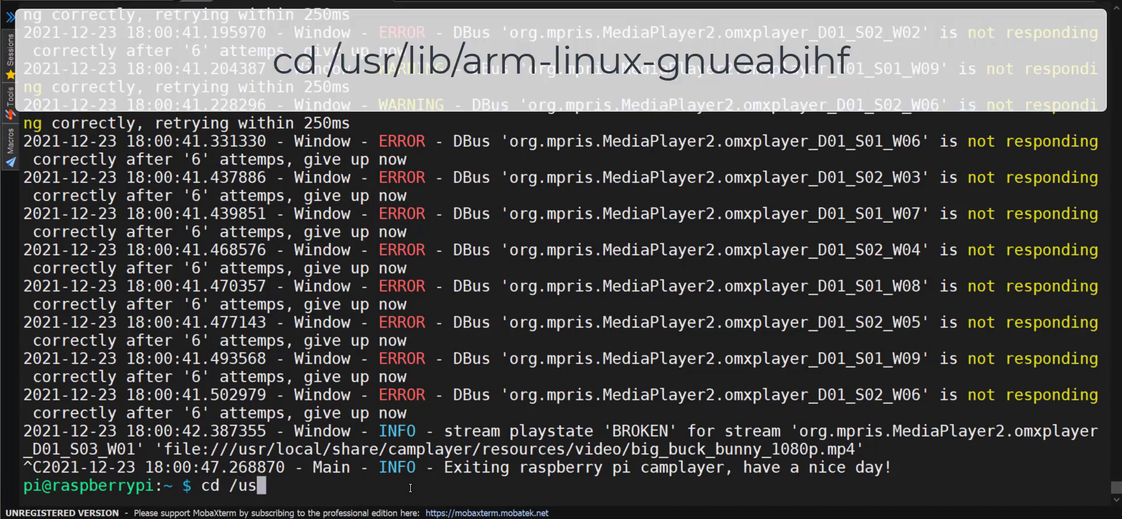
pyautogui.write('r/lib')
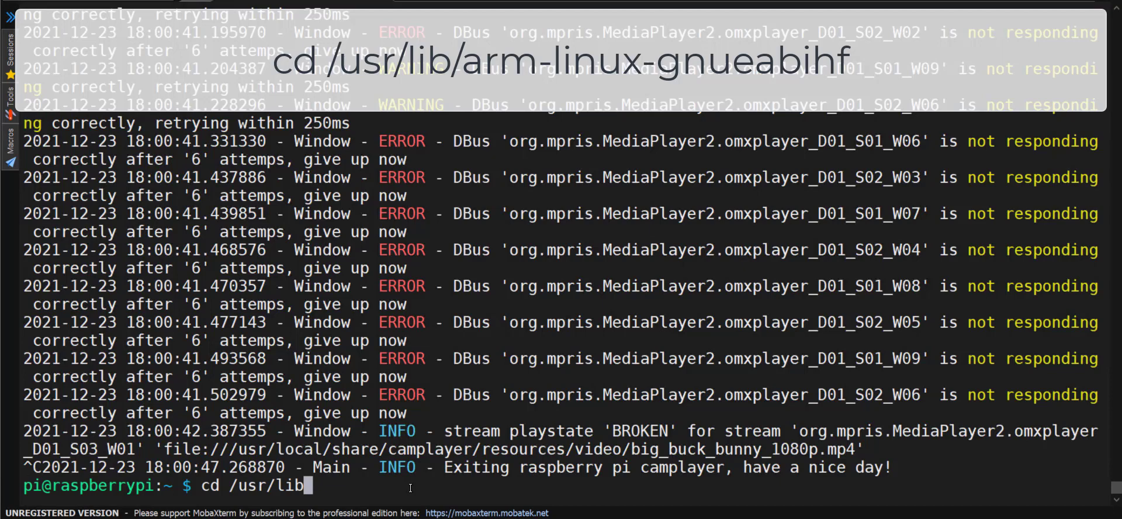
pyautogui.write('/arm-linux-')
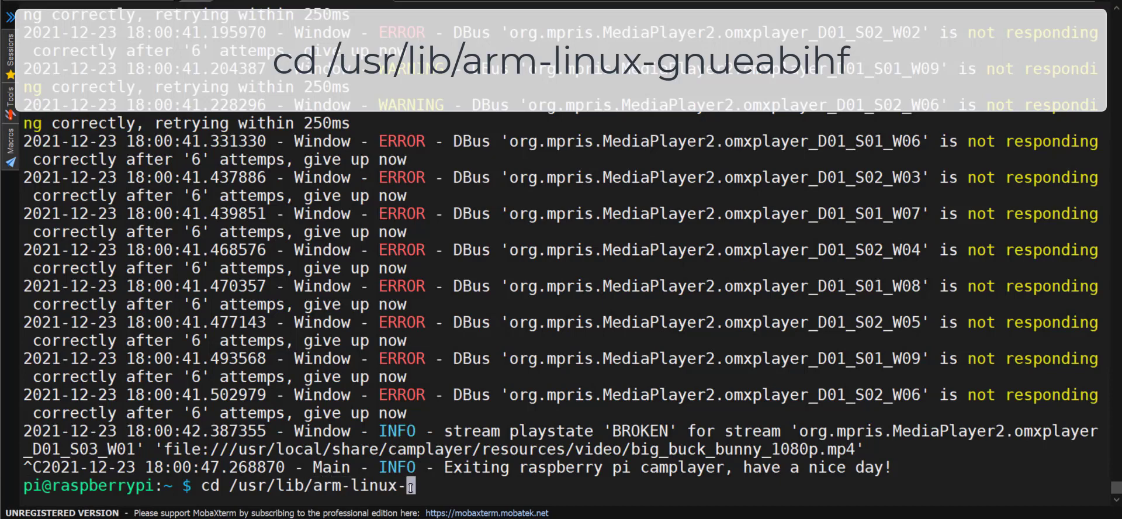
pyautogui.write('gn')
pyautogui.press('Tab')
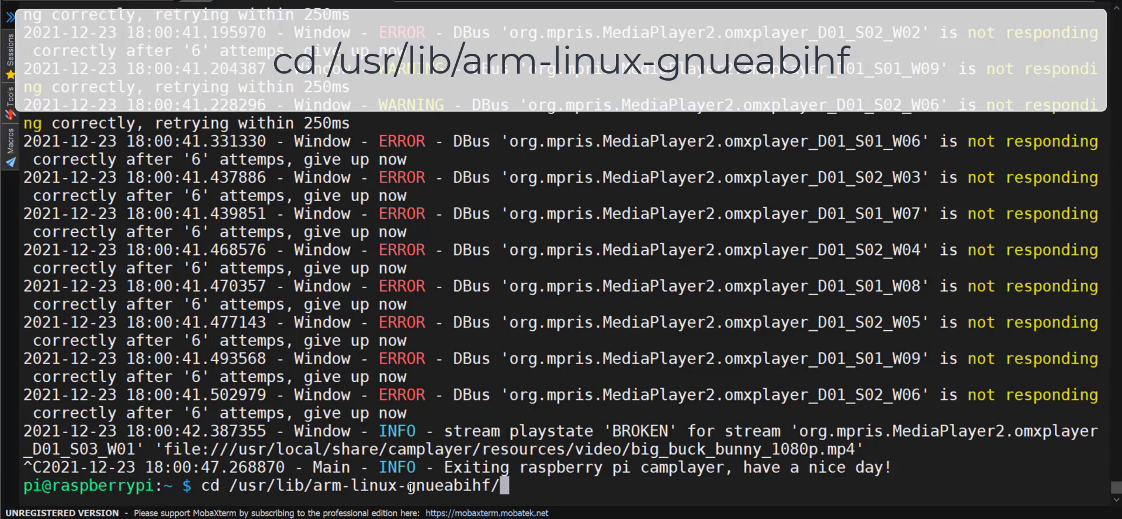
pyautogui.press('Return')
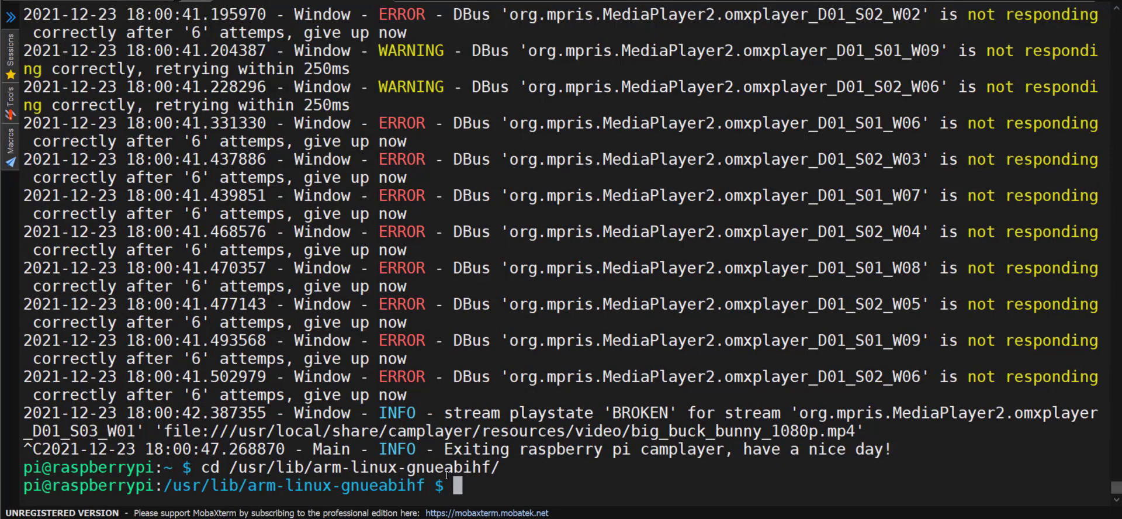
# Step: Paste and run sudo curl downloads of libbrcmEGL.so, libbrcmGLESv2.so and libopenmaxil.so, then clear the prompt
pyautogui.write('su')
pyautogui.rightClick(709, 402)
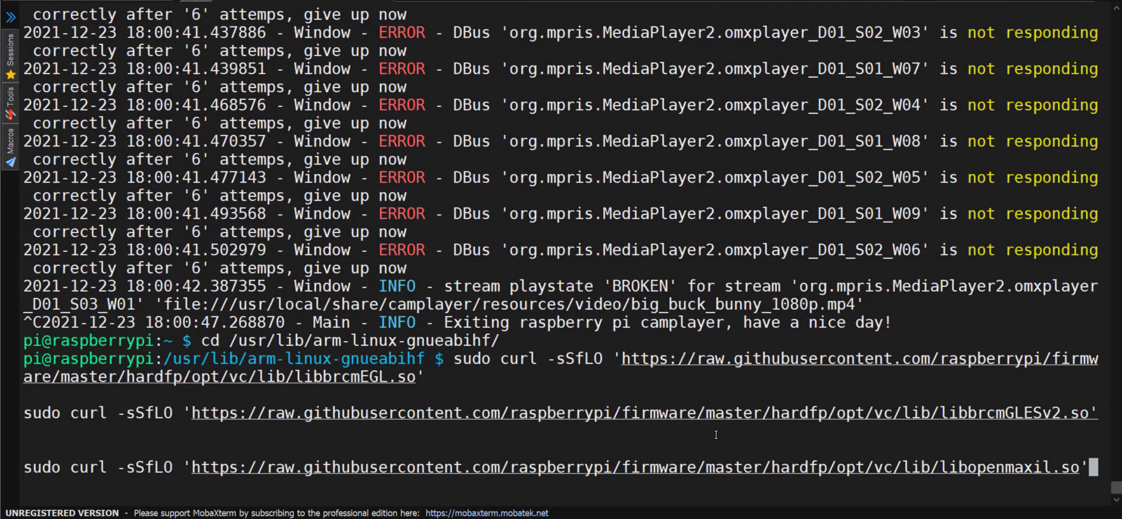
pyautogui.press('Return')
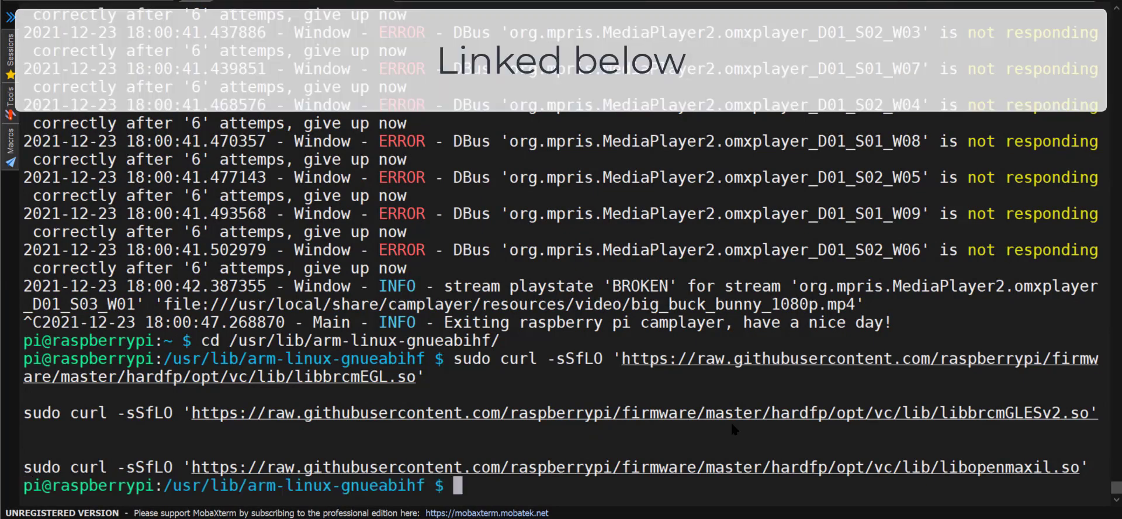
pyautogui.press('Up')
pyautogui.press('Up')
pyautogui.press('Up')
pyautogui.press('Up')
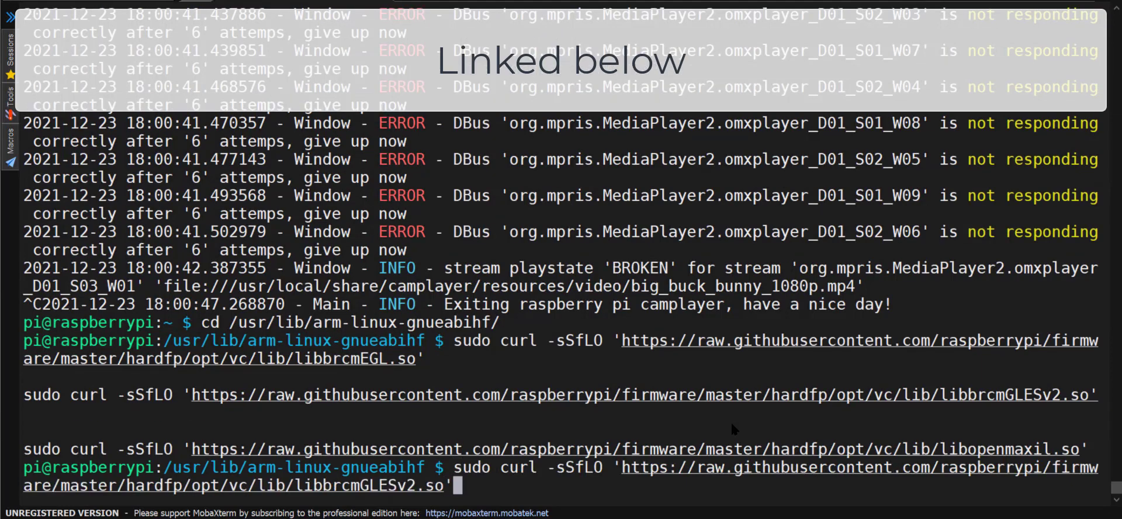
pyautogui.press('Up')
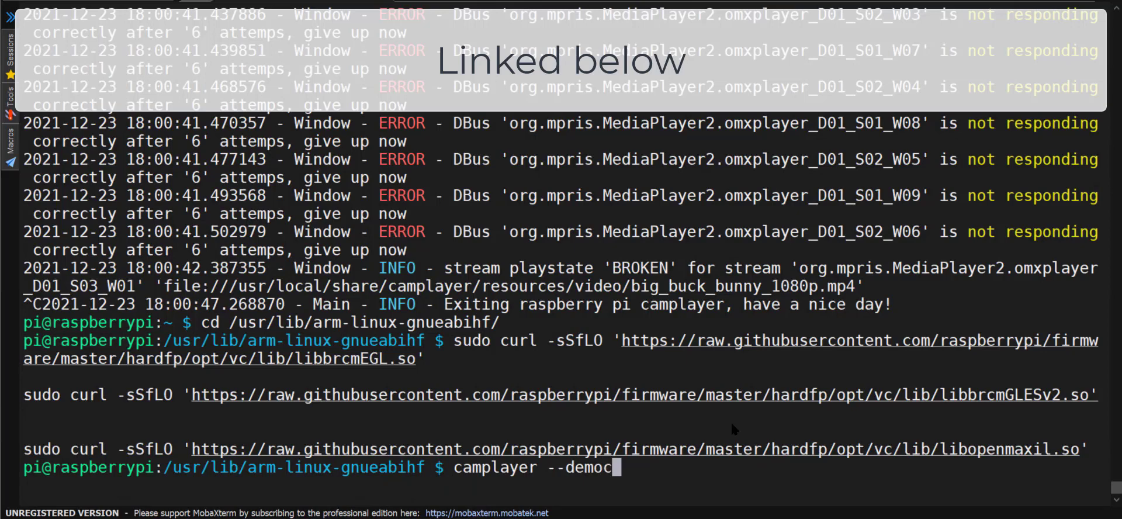
pyautogui.press('BackSpace')
pyautogui.press('BackSpace')
pyautogui.press('BackSpace')
pyautogui.press('BackSpace')
pyautogui.press('BackSpace')
pyautogui.press('BackSpace')
pyautogui.press('BackSpace')
pyautogui.press('BackSpace')
pyautogui.press('BackSpace')
pyautogui.press('BackSpace')
pyautogui.press('BackSpace')
pyautogui.press('BackSpace')
pyautogui.press('BackSpace')
pyautogui.press('BackSpace')
pyautogui.press('BackSpace')
pyautogui.press('BackSpace')
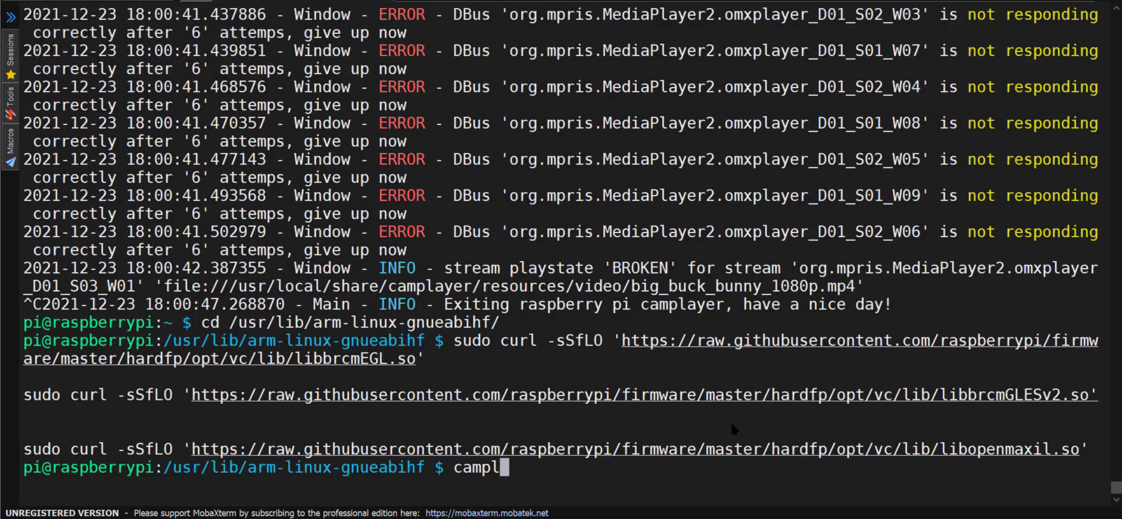
# Step: Return to the home directory with cd ~
pyautogui.write('cd')
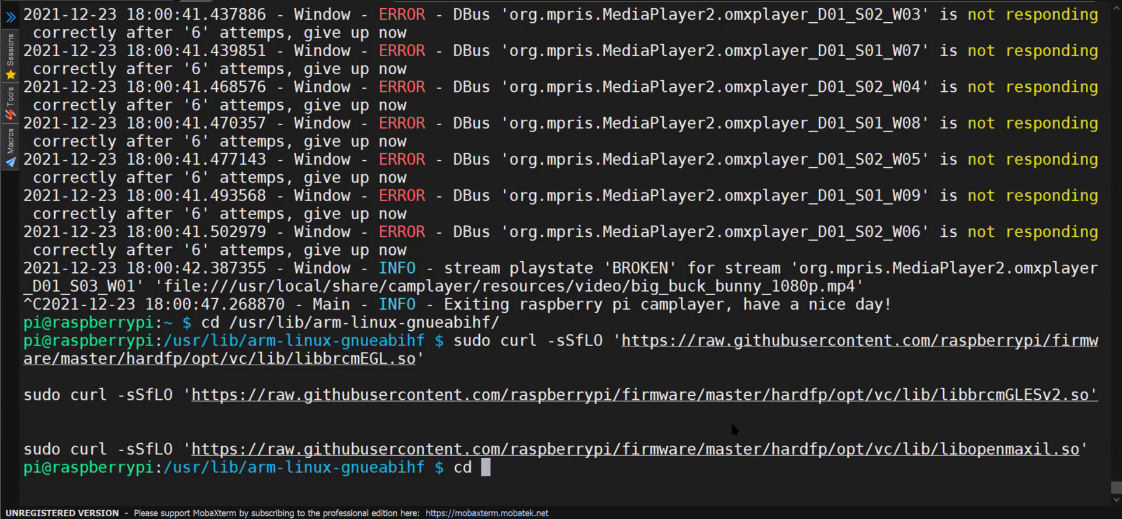
pyautogui.write('~')
pyautogui.press('Return')
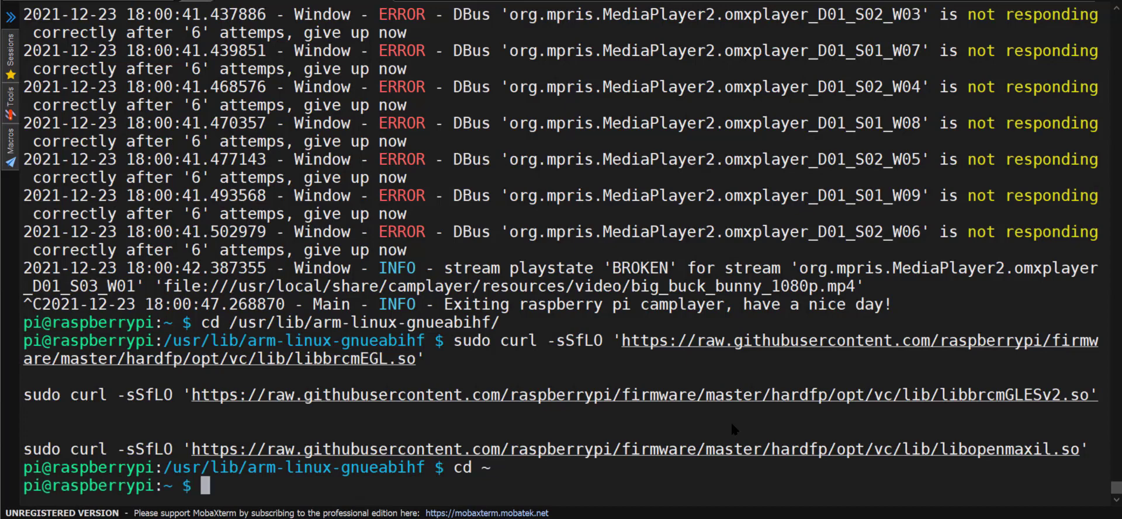
# Step: Rerun camplayer --demo from the command history, launching the OMXplayer streams
pyautogui.press('Up')
pyautogui.press('Up')
pyautogui.press('Up')
pyautogui.press('Up')
pyautogui.press('Up')
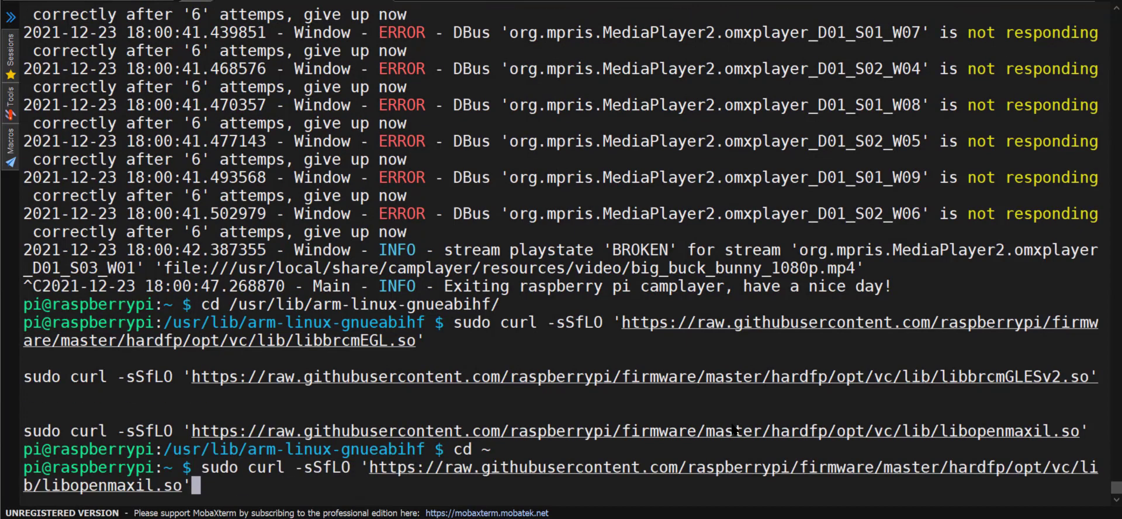
pyautogui.press('Up')
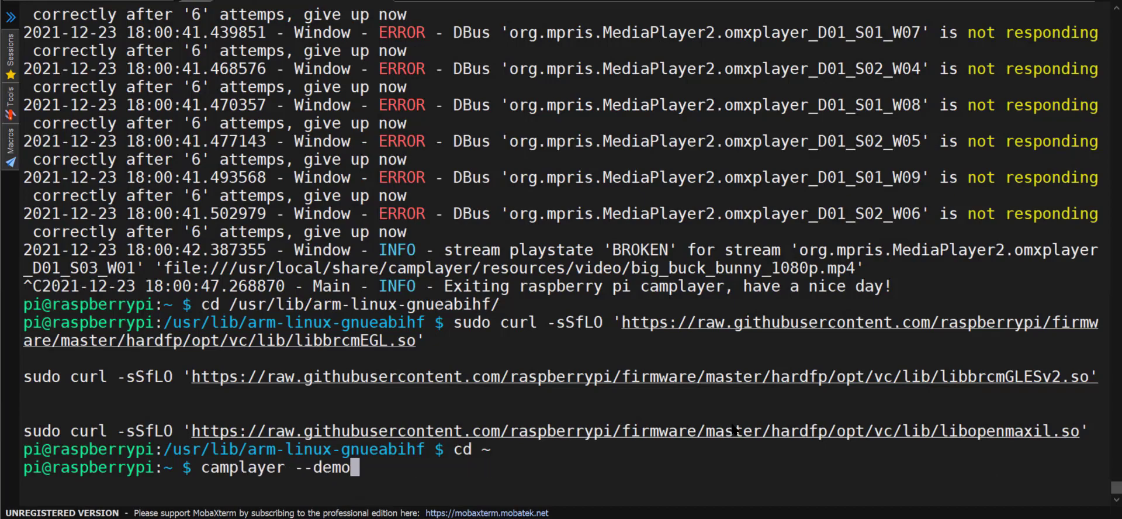
pyautogui.press('Return')
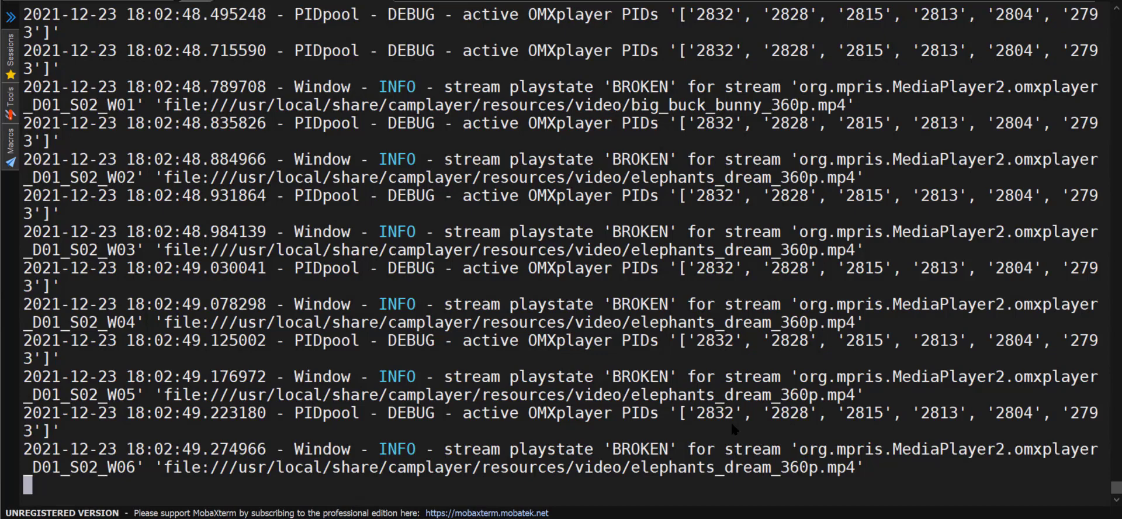
pyautogui.hotkey('ctrl', 'c')
pyautogui.hotkey('ctrl', 'l')
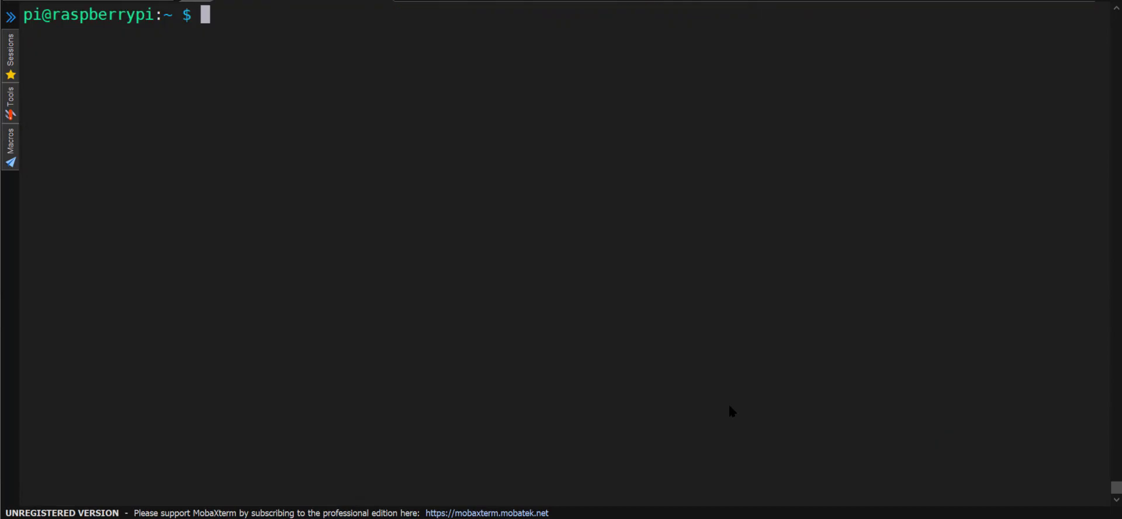